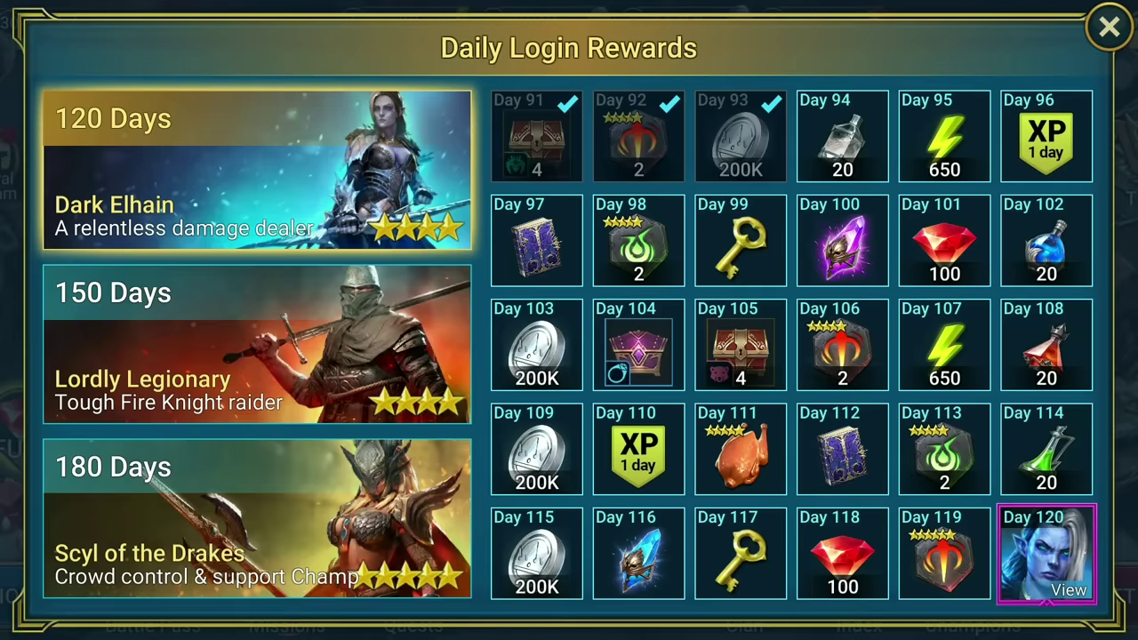
Go through the 150 and 180 day reward tiers and preview the Day 180 champion, Scyl of the Drakes.
left_click(257, 344)
left_click(257, 519)
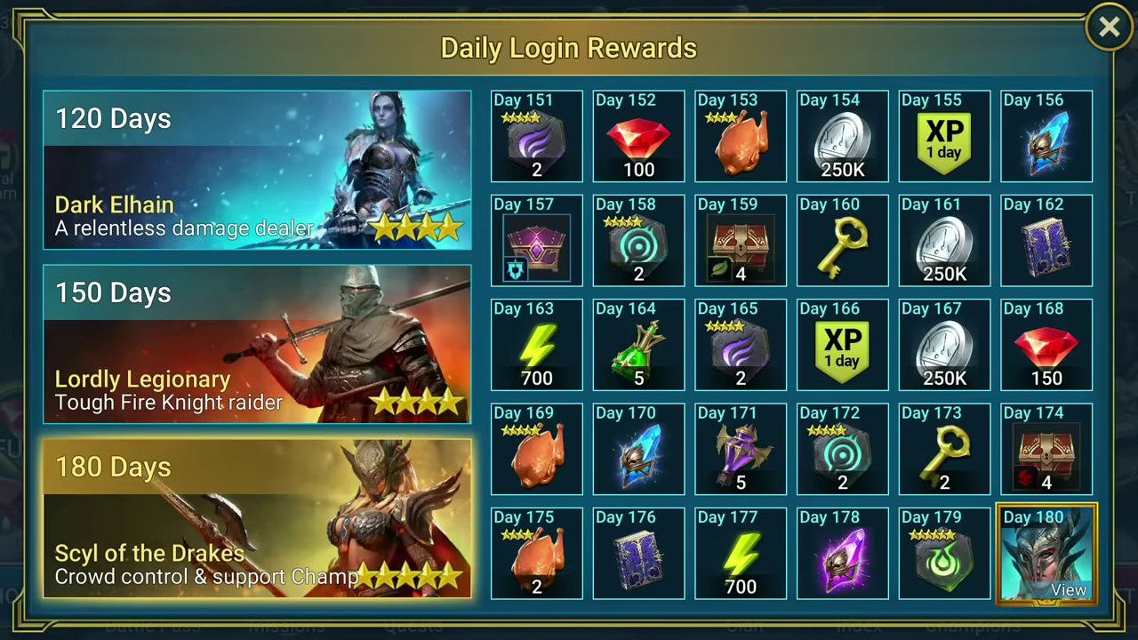
left_click(1067, 589)
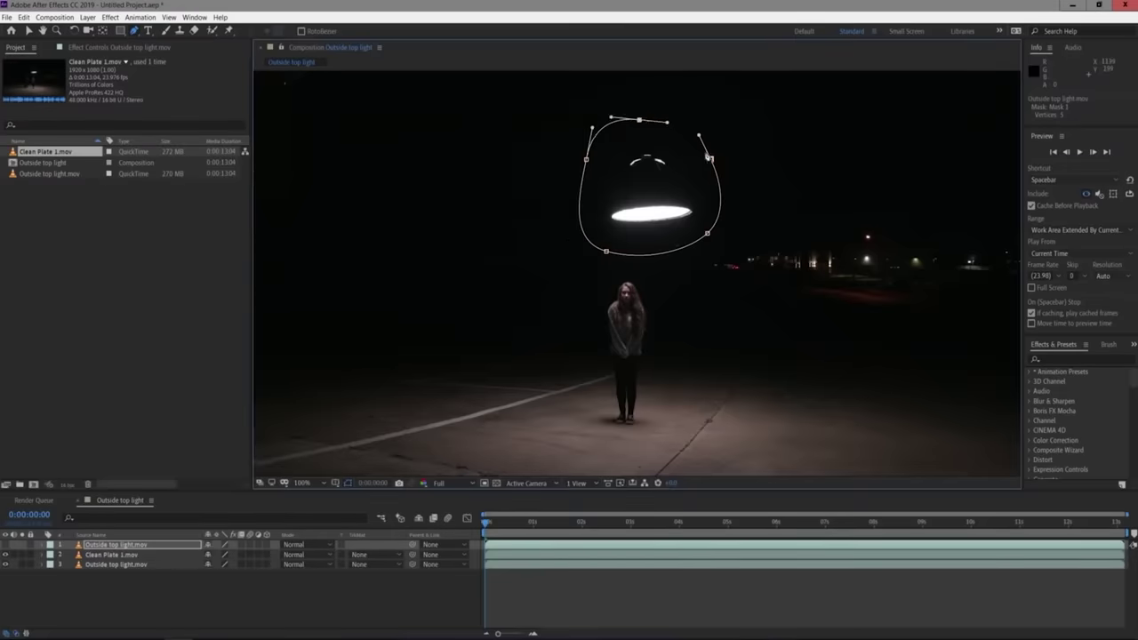
Close the mask around the light stand and switch to the Clone Stamp tool for cleanup.
left_click(709, 158)
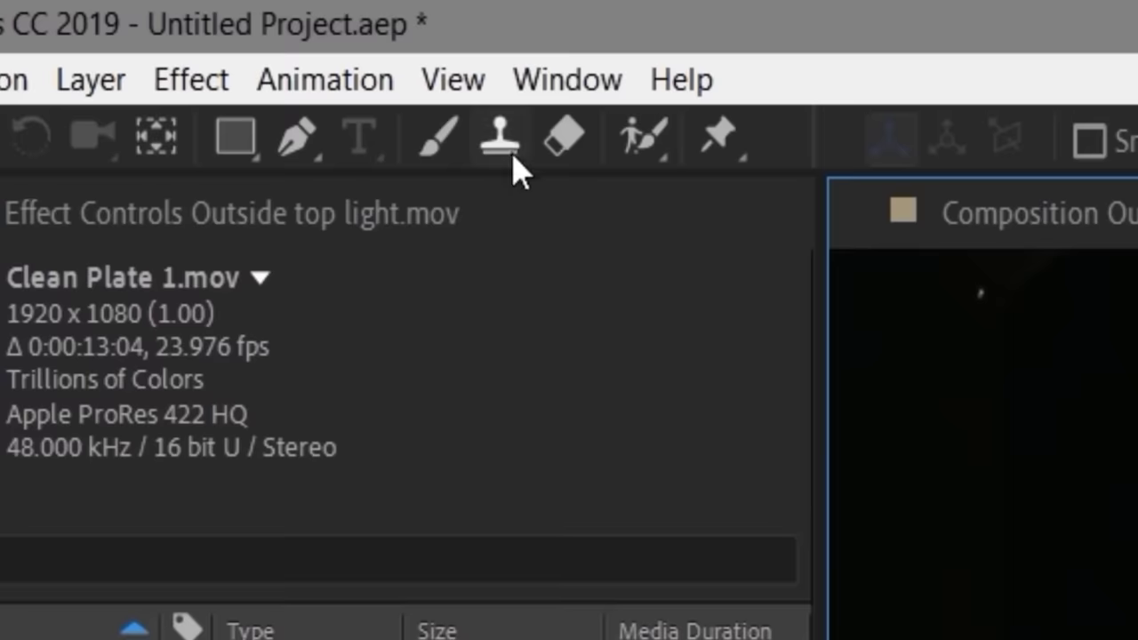
left_click(502, 142)
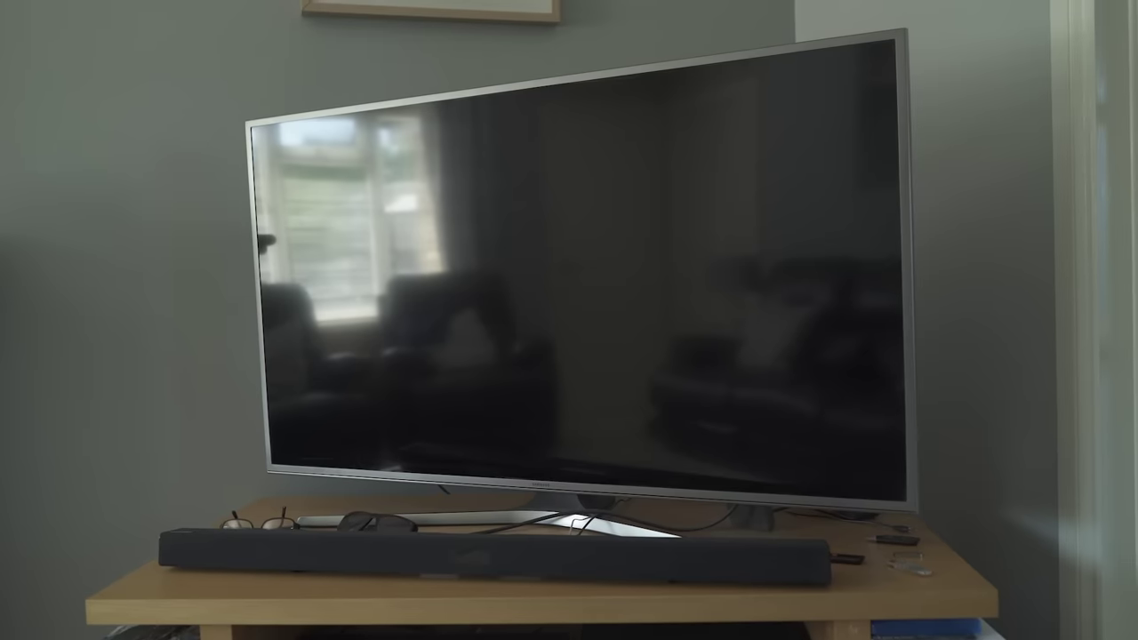
Build a TV Shot comp, duplicate the footage layer, and outline the TV screen with a mask.
left_click_drag(38, 145, 370, 264)
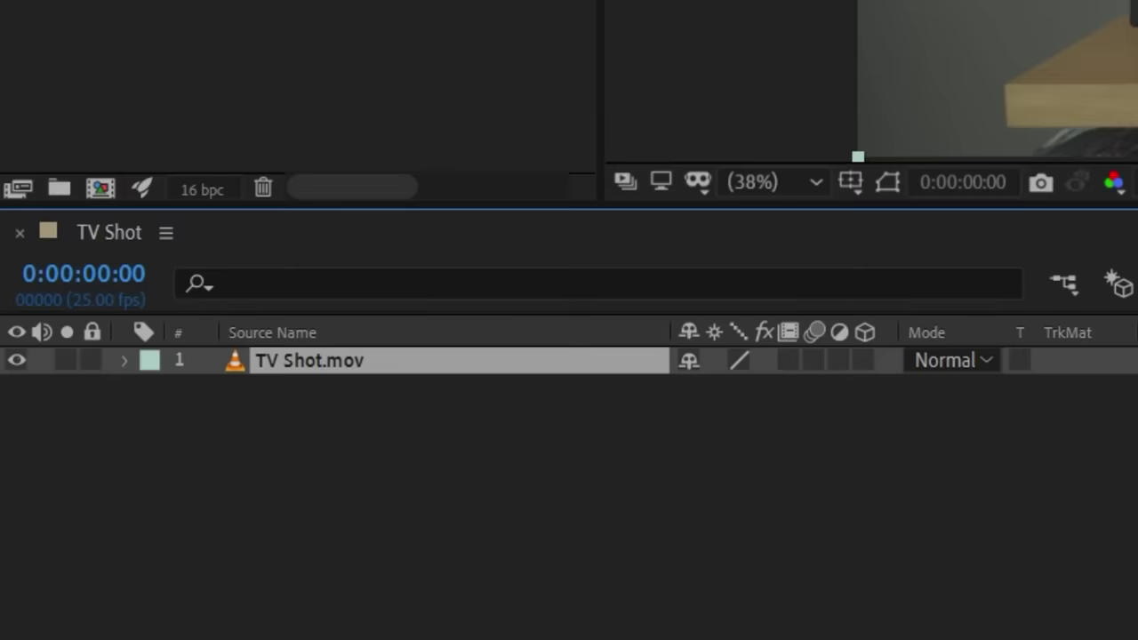
key("ctrl+d")
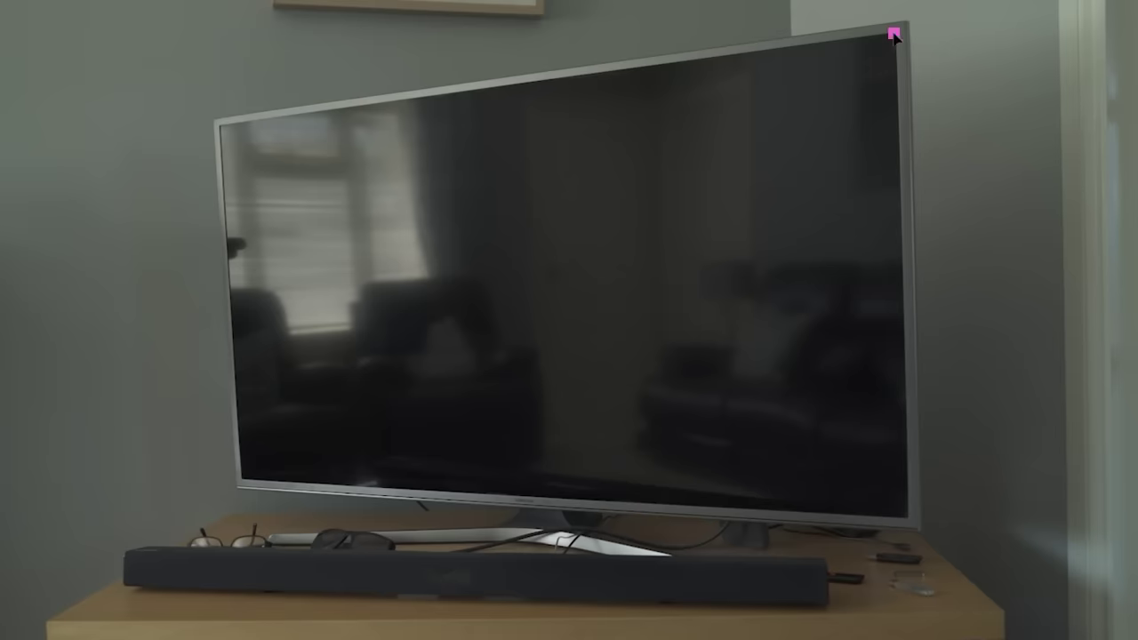
left_click(908, 517)
left_click(242, 481)
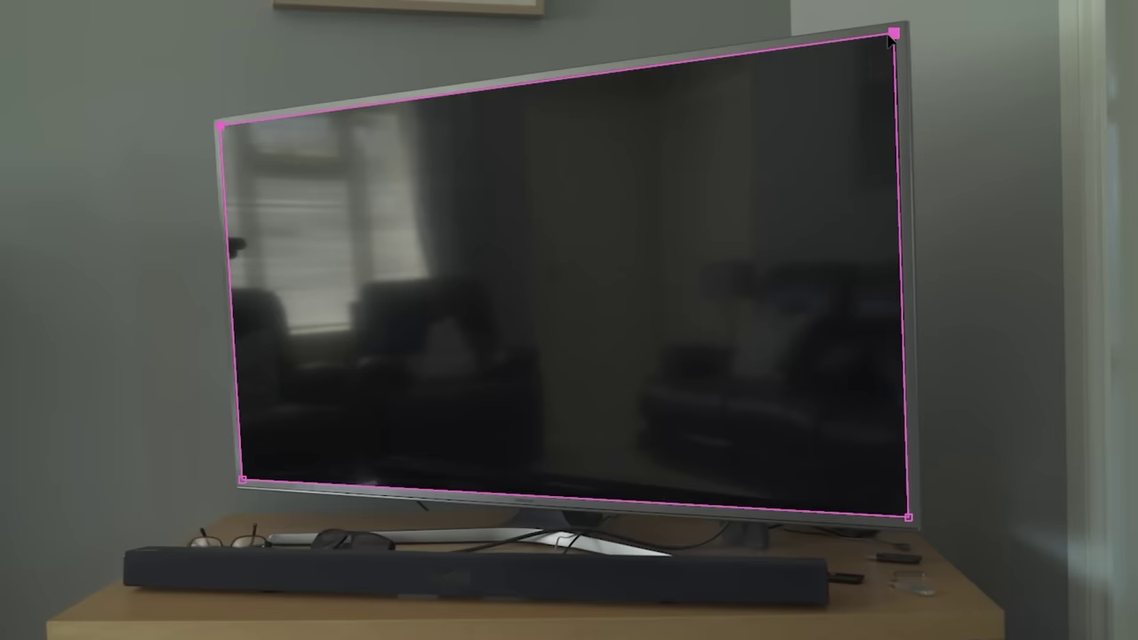
Set the screen mask to Subtract with slight feather and fit the Angels film between the TV layers.
left_click(574, 358)
left_click(674, 452)
key("f")
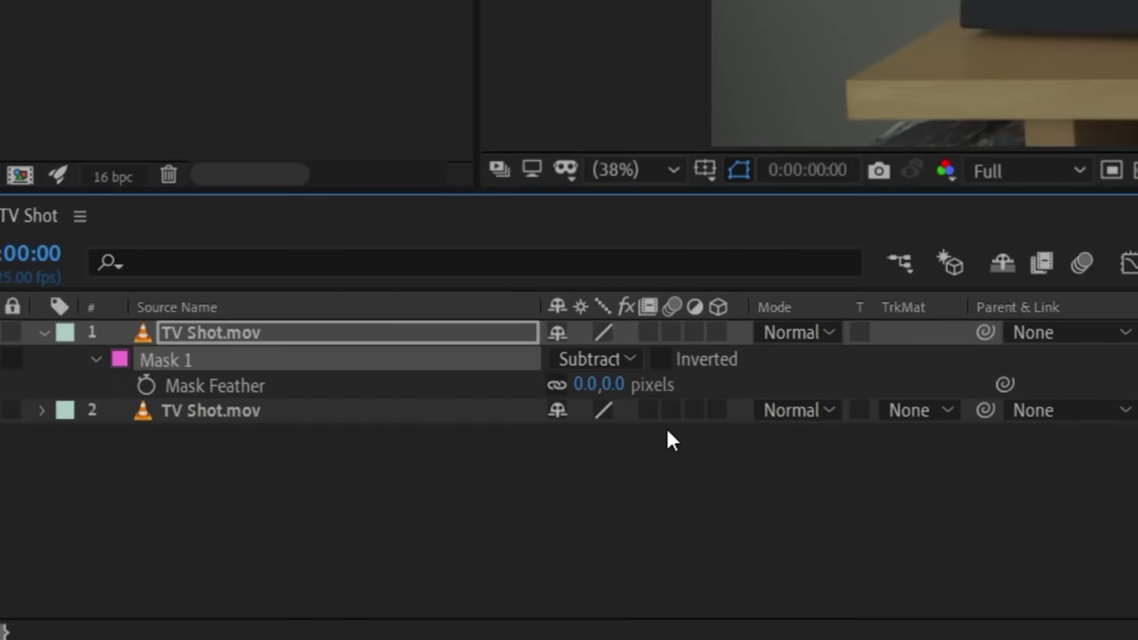
left_click_drag(619, 383, 698, 381)
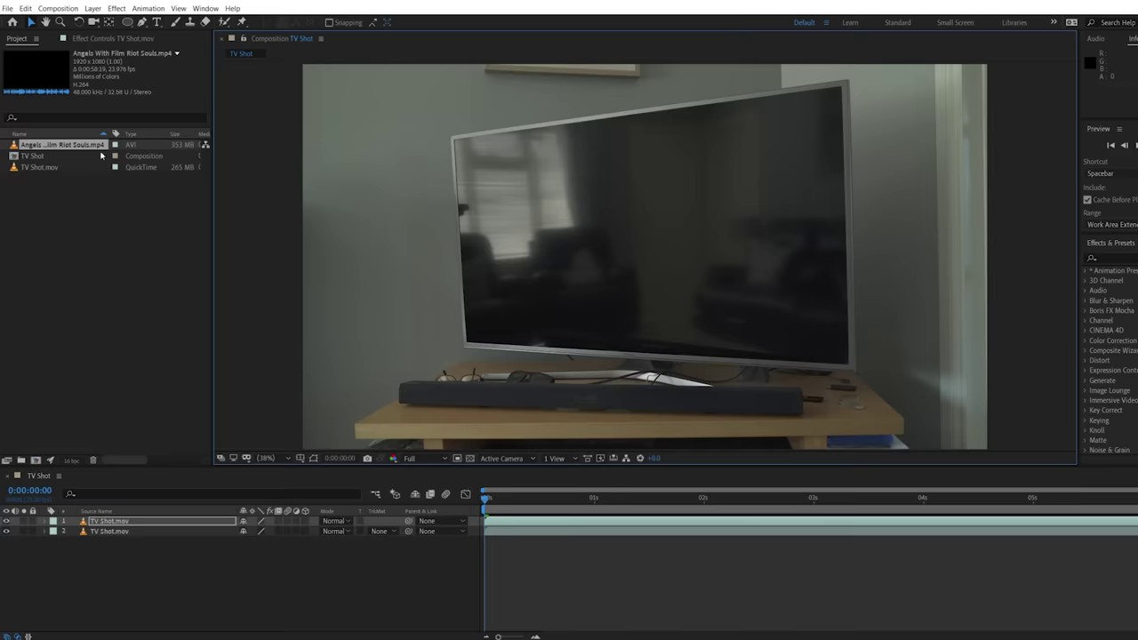
left_click_drag(90, 148, 164, 527)
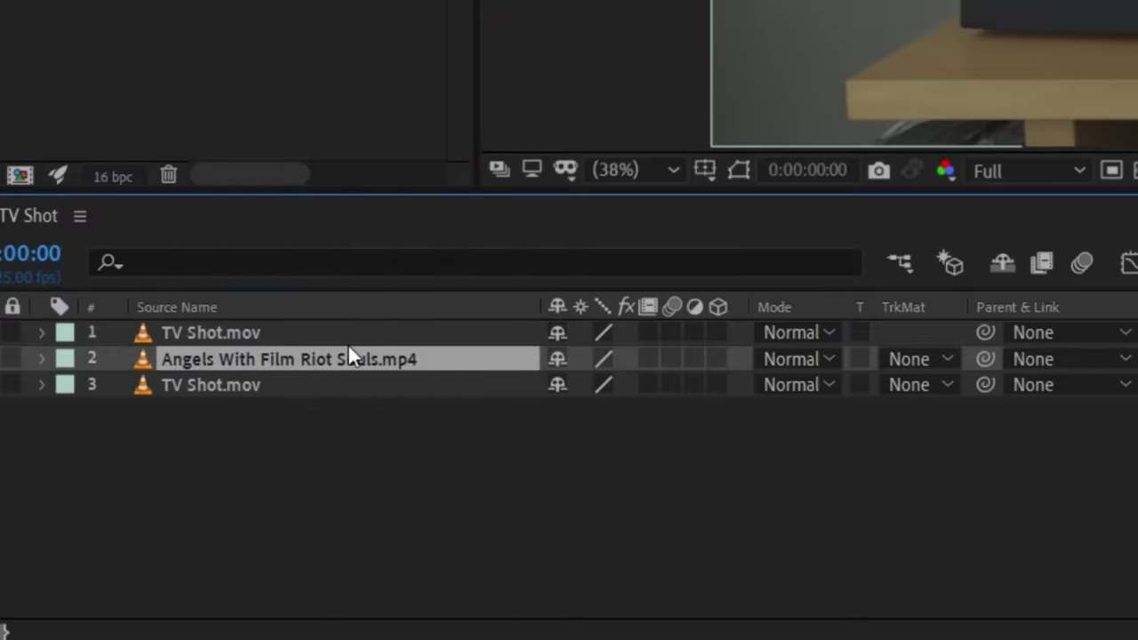
left_click_drag(549, 285, 553, 253)
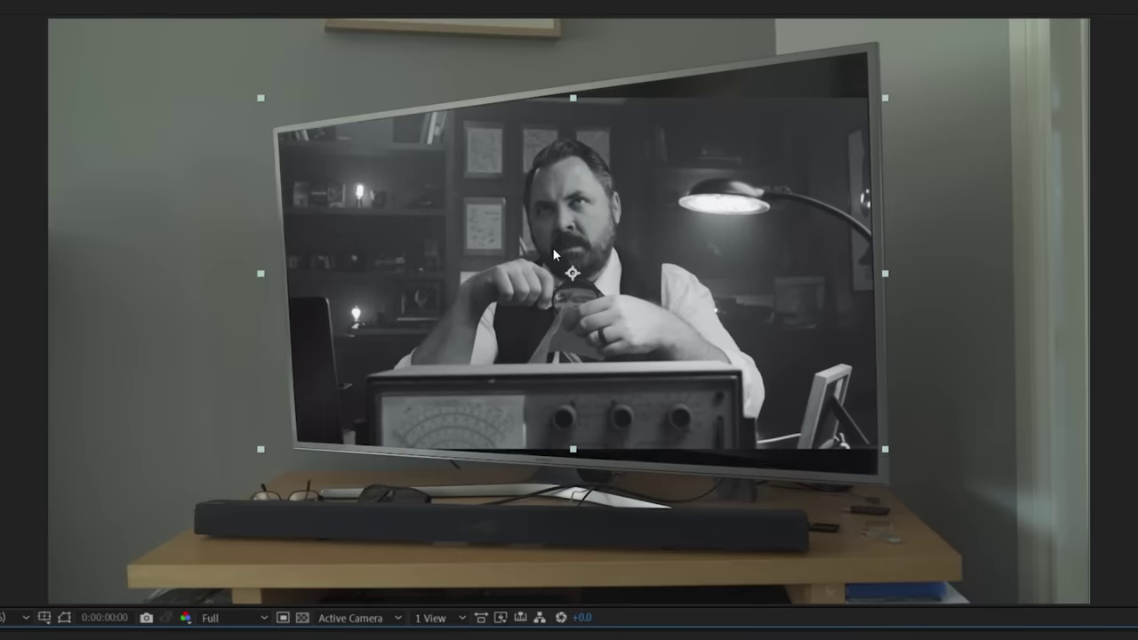
Apply CC Power Pin to the film and pin its four corners to the TV screen.
left_click(176, 28)
mouse_move(286, 265)
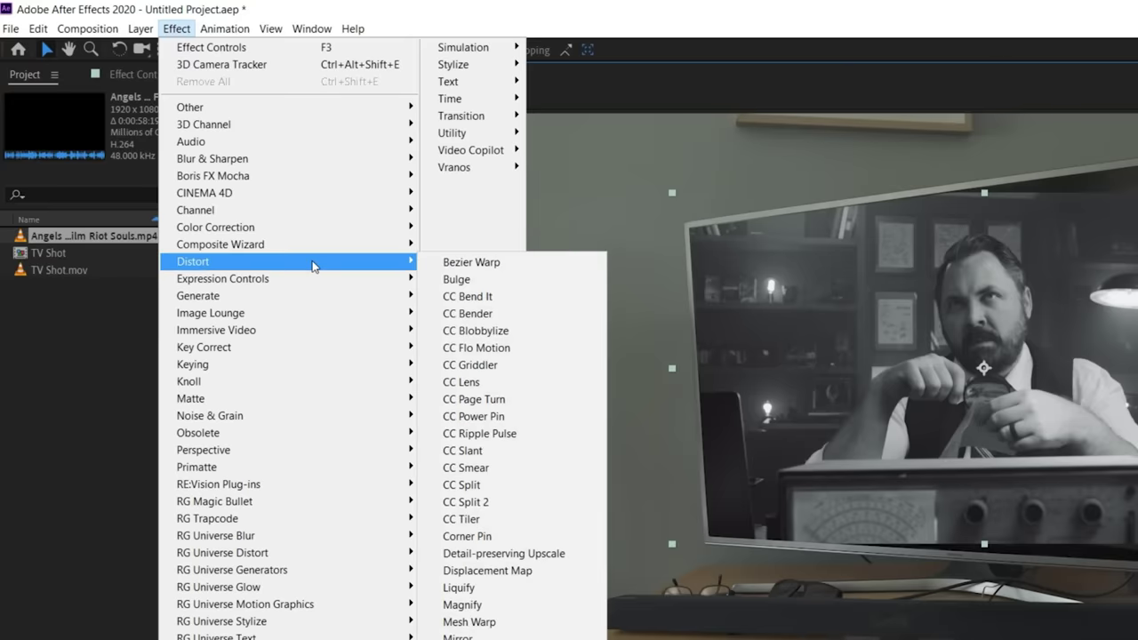
left_click(489, 416)
left_click_drag(673, 192, 683, 226)
left_click_drag(672, 543, 705, 541)
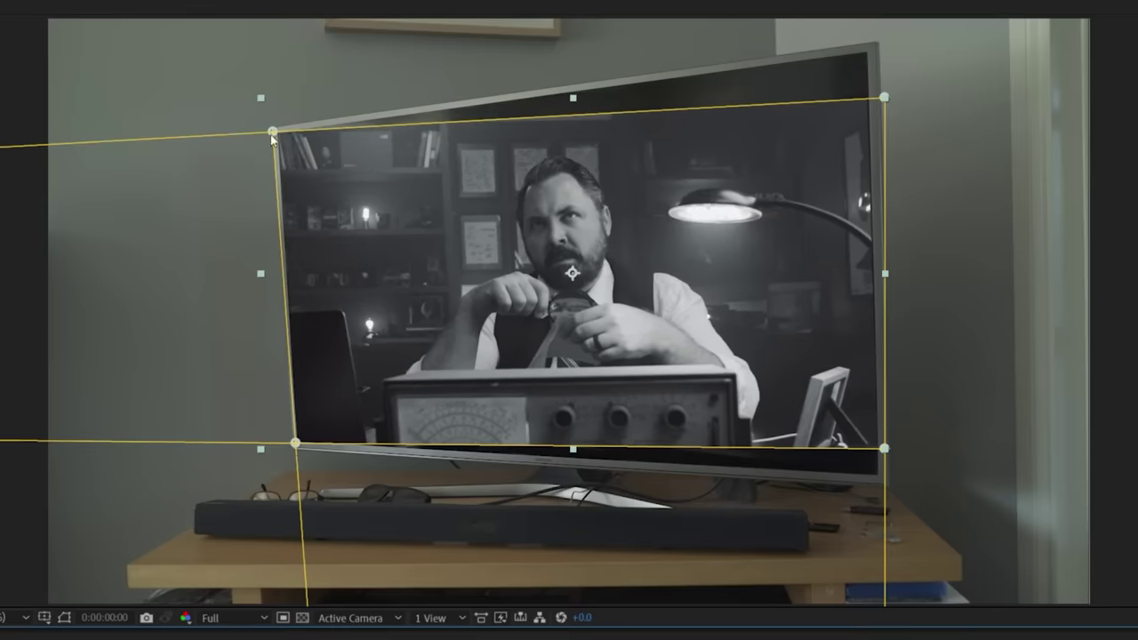
left_click_drag(884, 97, 869, 50)
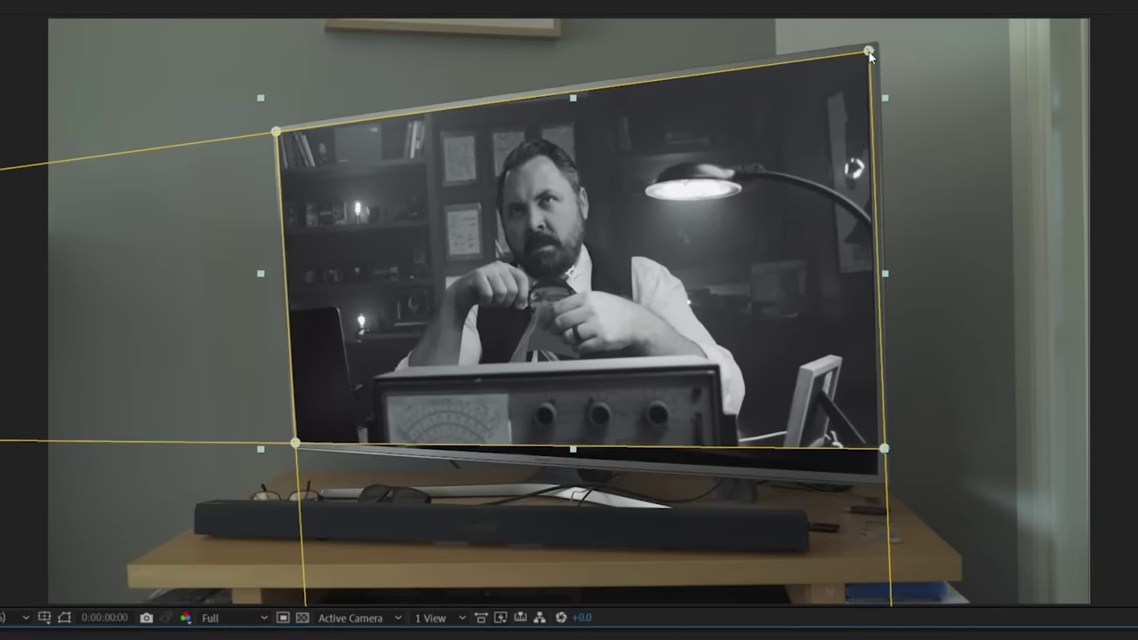
left_click_drag(885, 448, 876, 478)
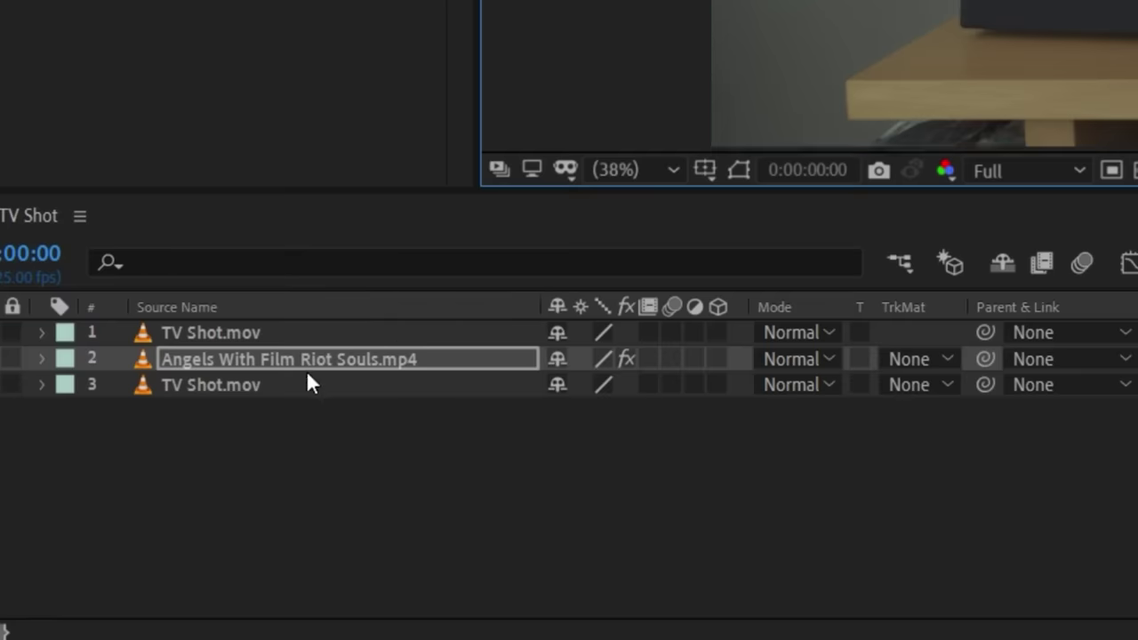
Move a TV Shot layer above the film in Screen mode at about 73% opacity, darkened with Curves.
left_click_drag(308, 374, 296, 347)
left_click(795, 358)
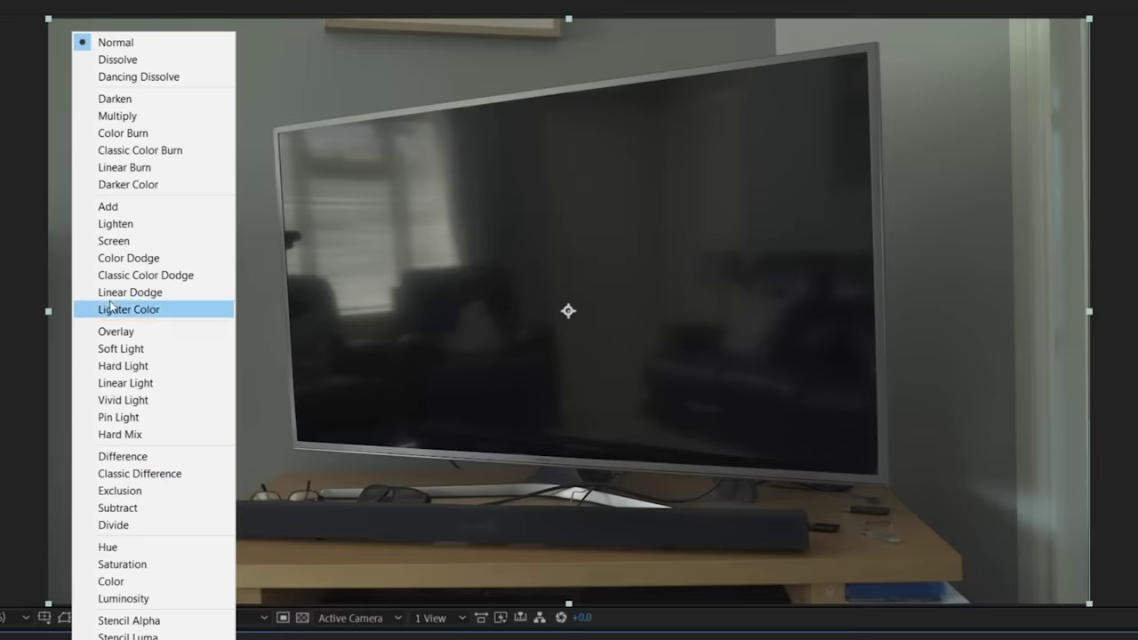
left_click(102, 241)
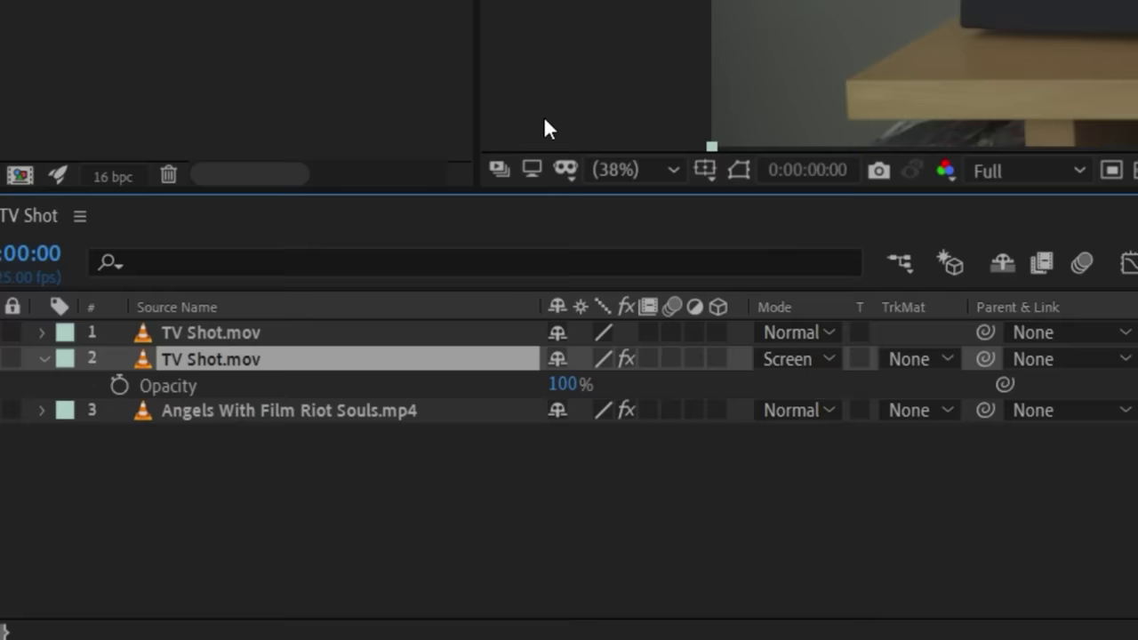
mouse_move(564, 387)
left_mouse_down()
mouse_move(511, 387)
mouse_move(543, 387)
left_mouse_up()
left_click_drag(138, 347, 133, 356)
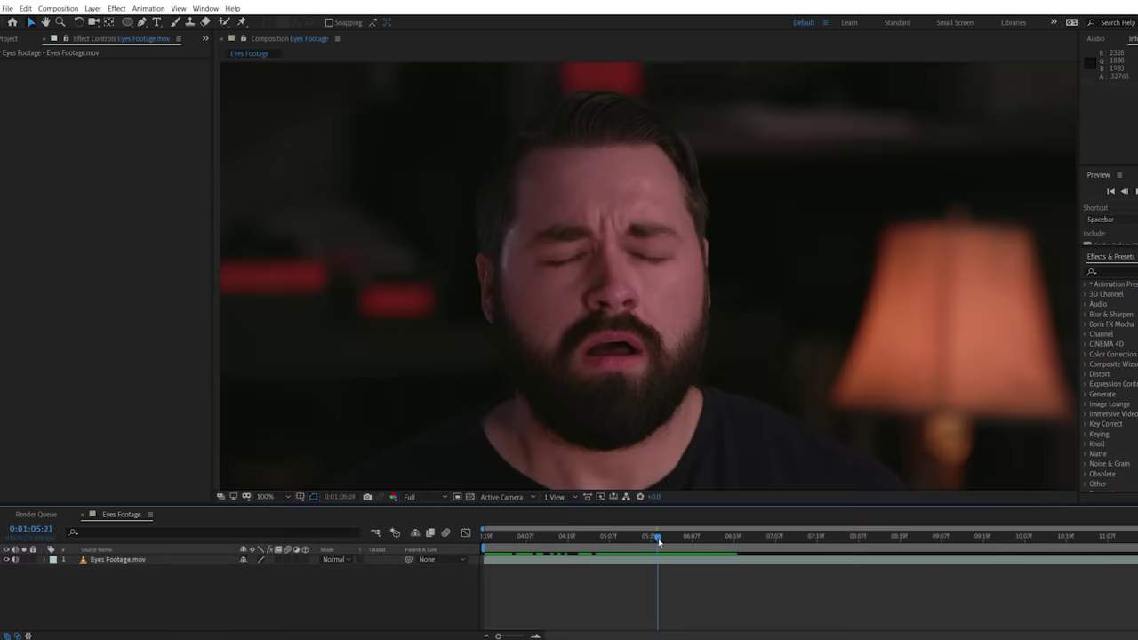
Zoom onto the eyes at a wide-eyed frame and add two null layers named Left and Right.
left_click_drag(702, 541, 726, 543)
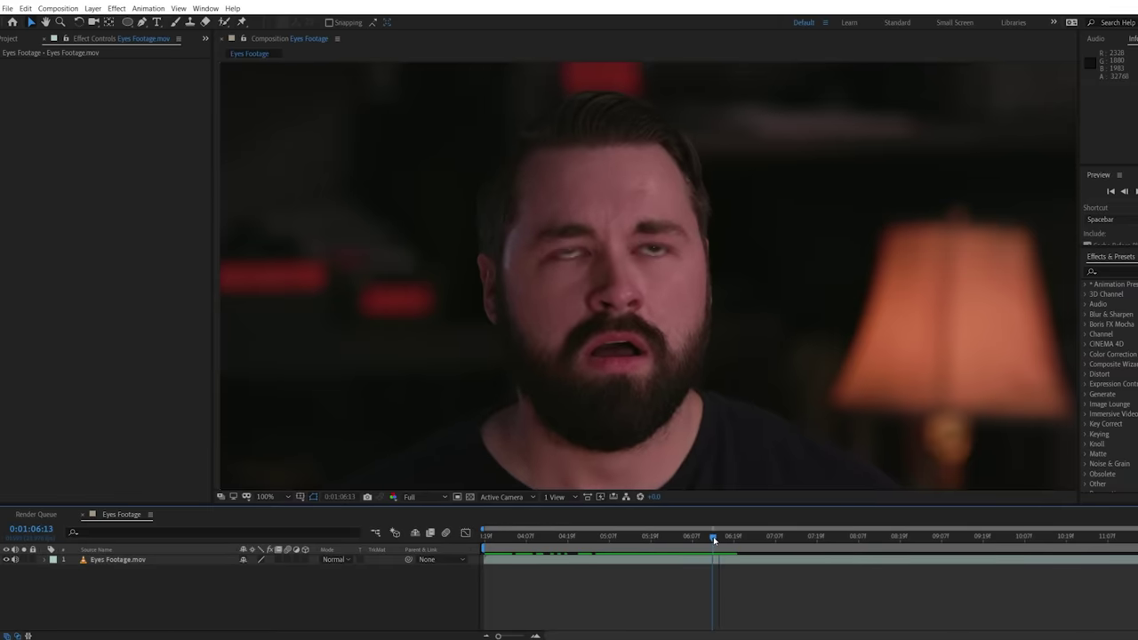
scroll(612, 299, "up", 1)
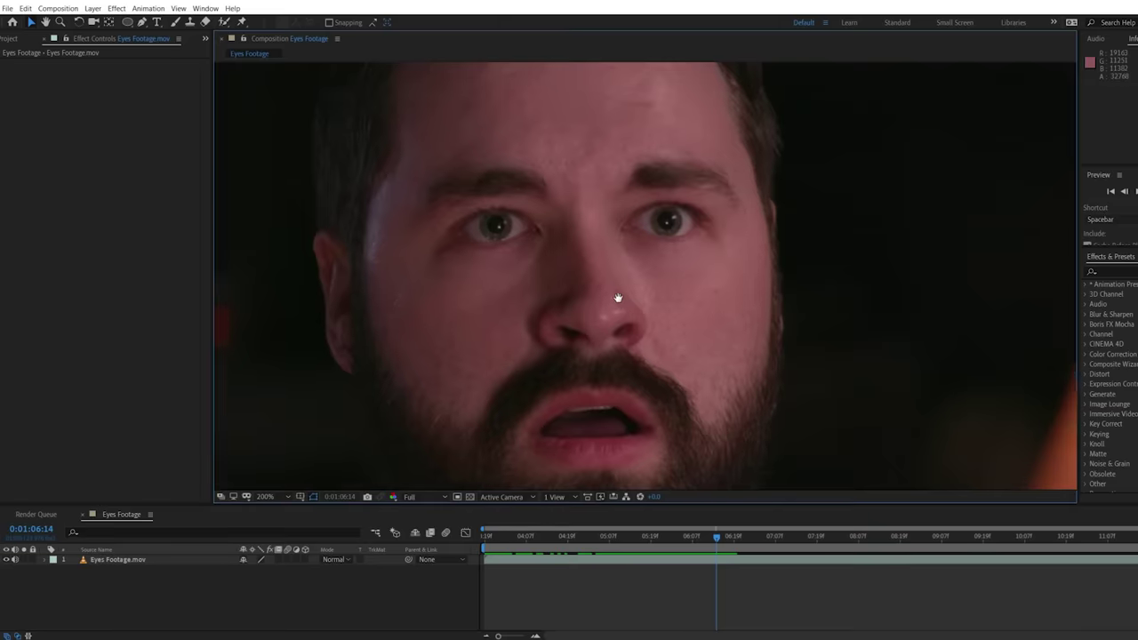
left_click_drag(615, 296, 665, 317)
left_click(93, 8)
mouse_move(178, 18)
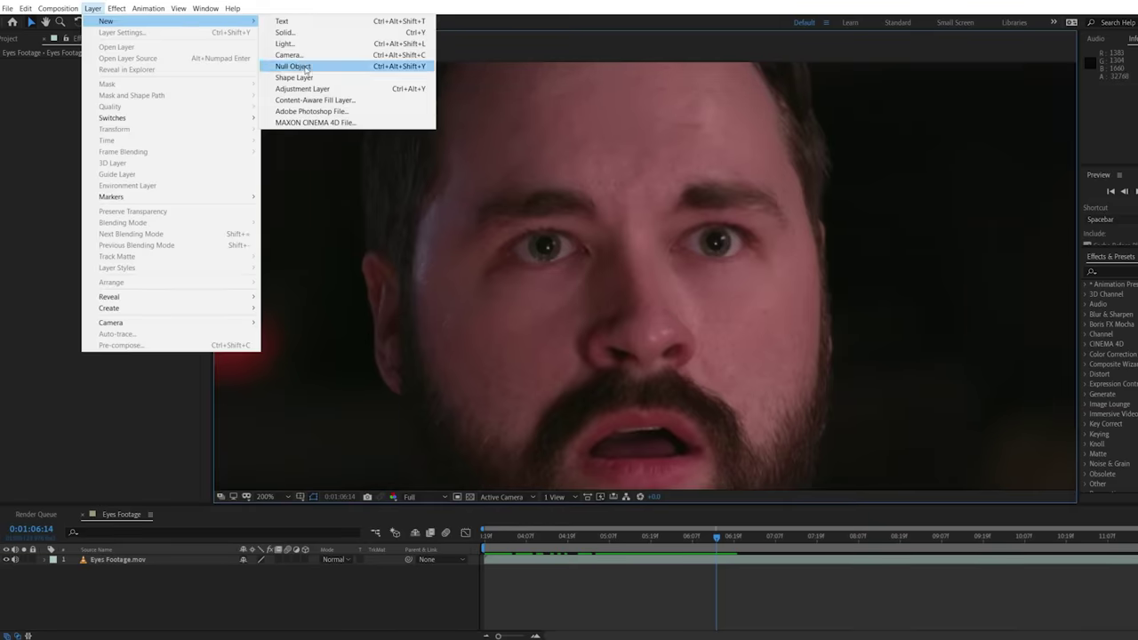
left_click(312, 68)
key("Return")
key("Return")
key("ctrl+d")
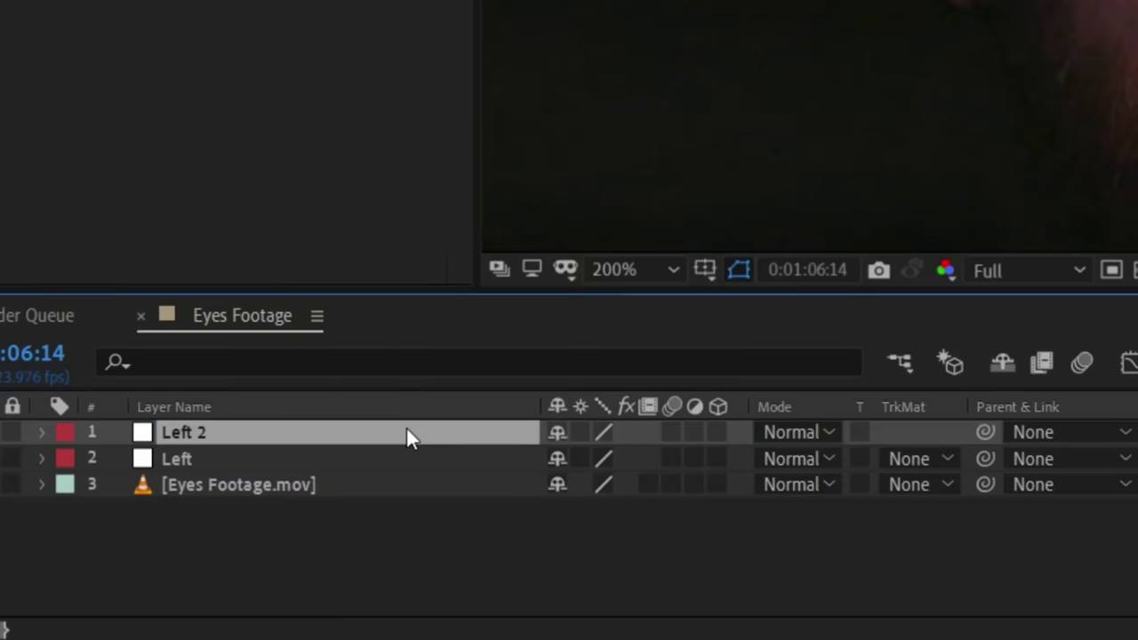
key("Return")
type("Right")
key("Return")
Motion-track the left eye forward using an enlarged track point.
right_click(376, 485)
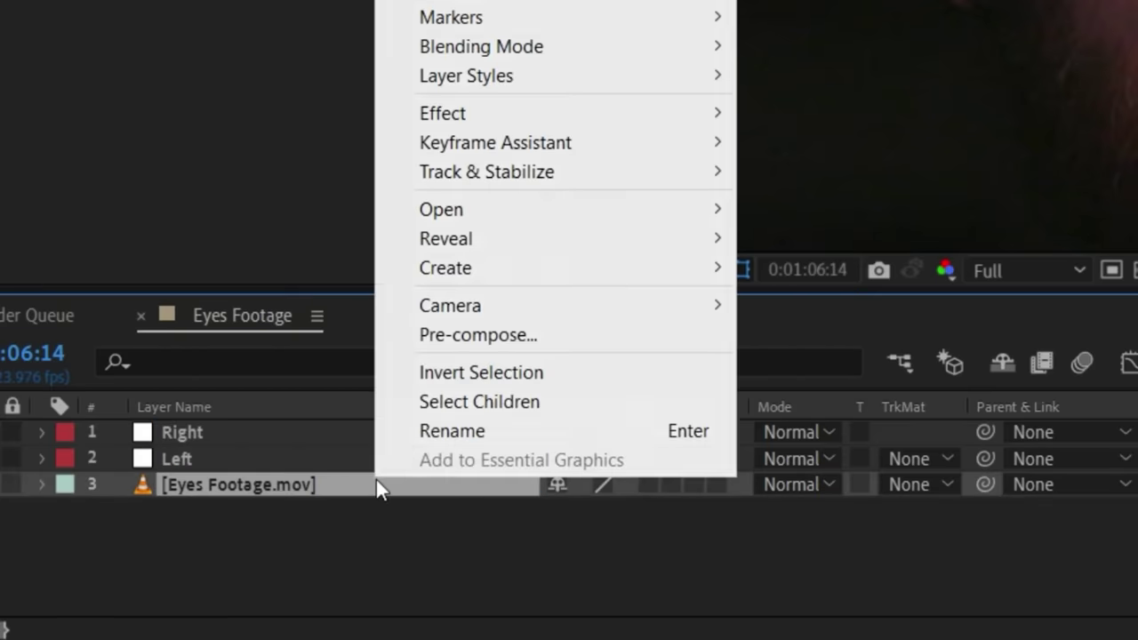
mouse_move(641, 172)
left_click(841, 230)
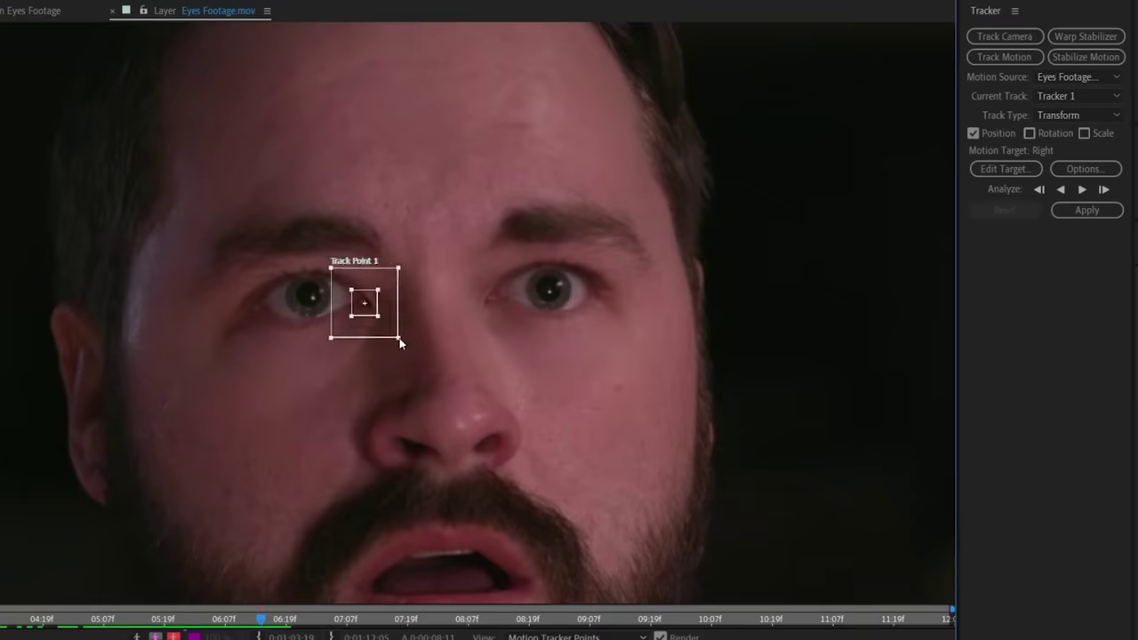
left_click_drag(399, 340, 411, 345)
left_click(1082, 190)
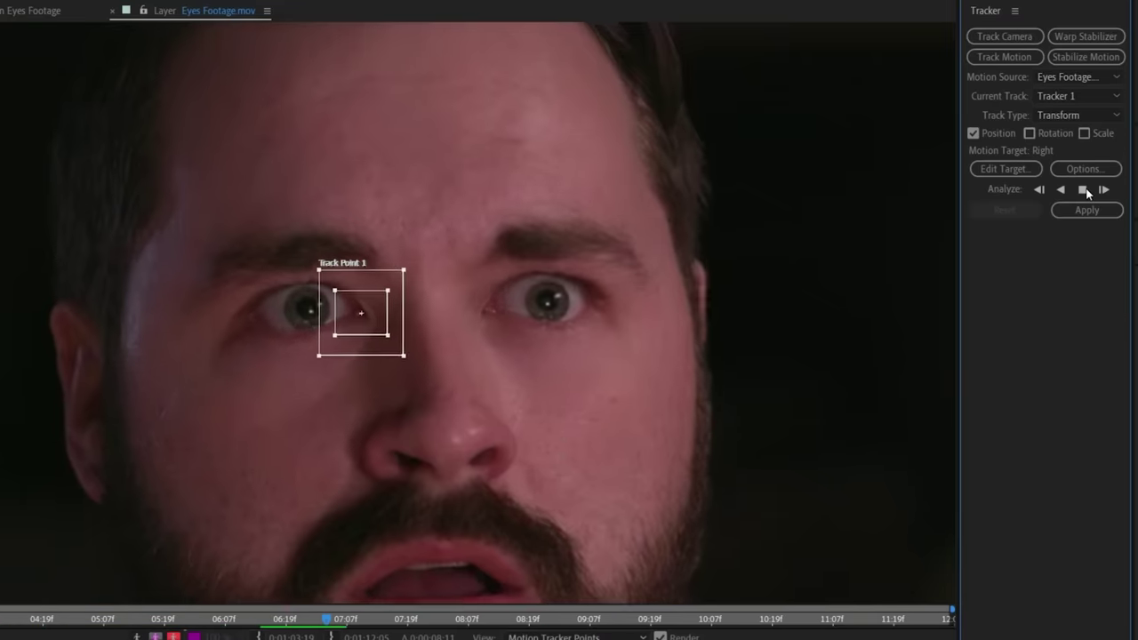
left_click(1083, 189)
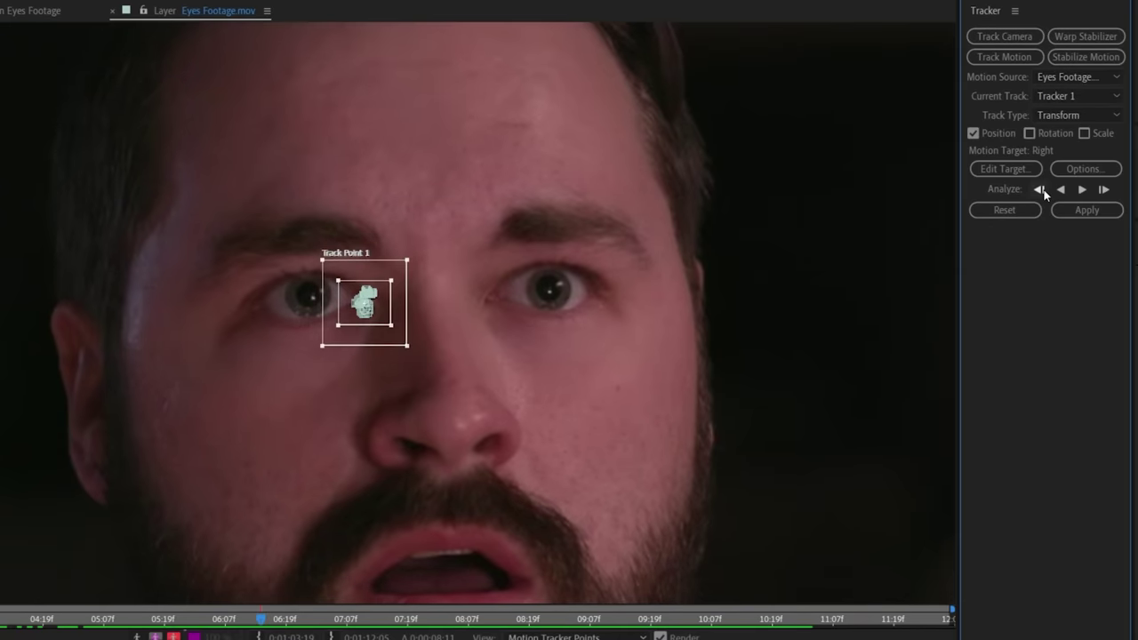
Set the Left layer as motion target and apply the eye track to it.
left_click(1025, 170)
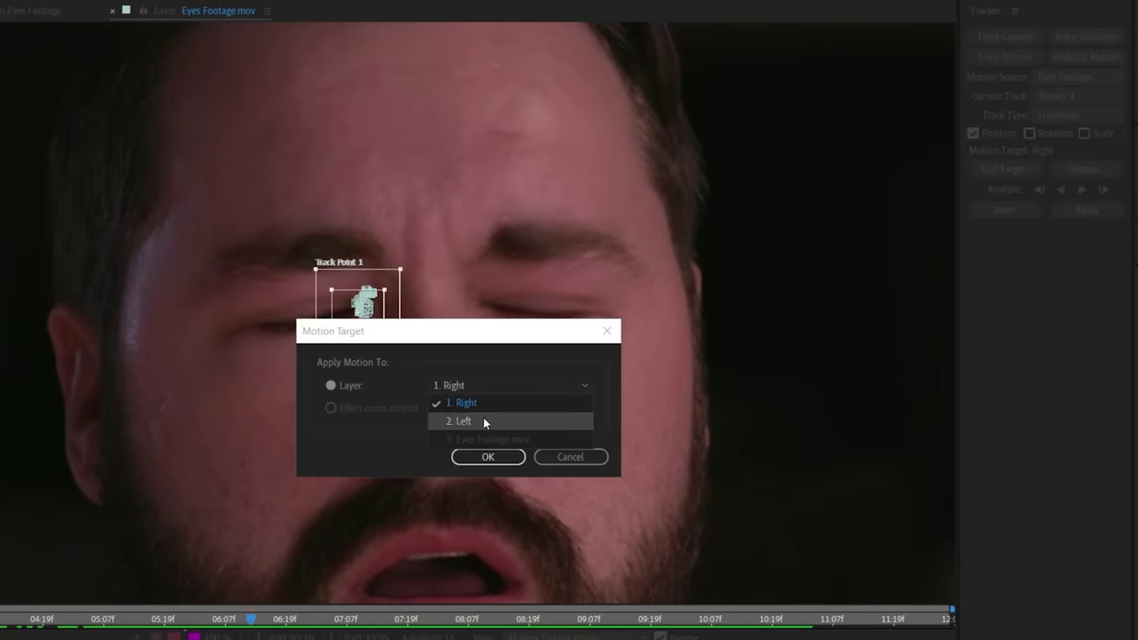
left_click(483, 422)
left_click(488, 456)
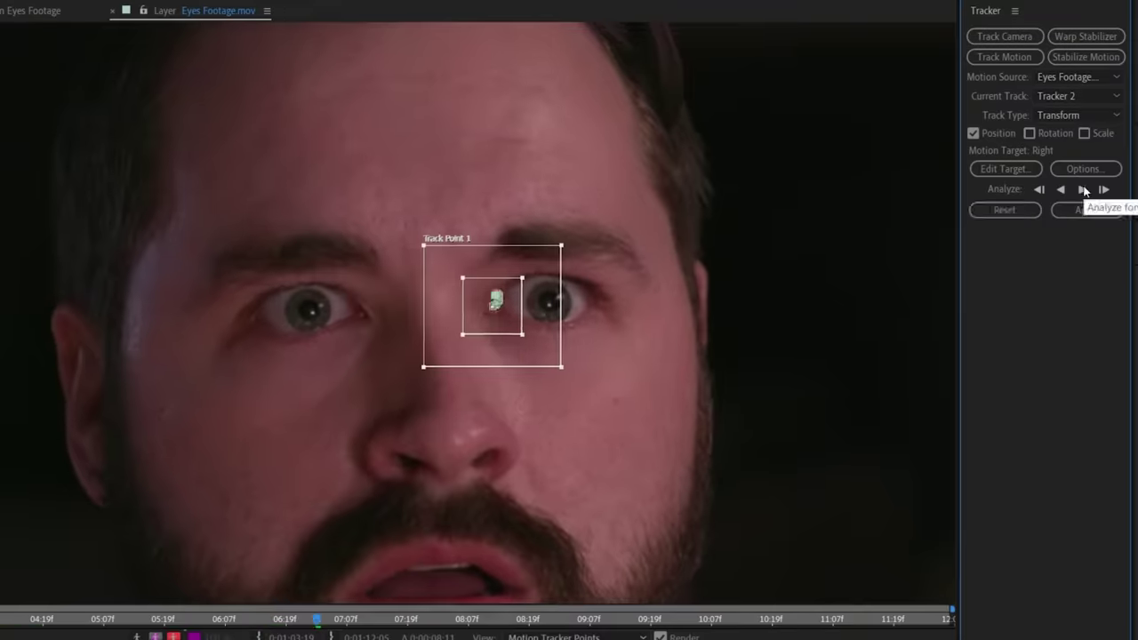
left_click(1082, 190)
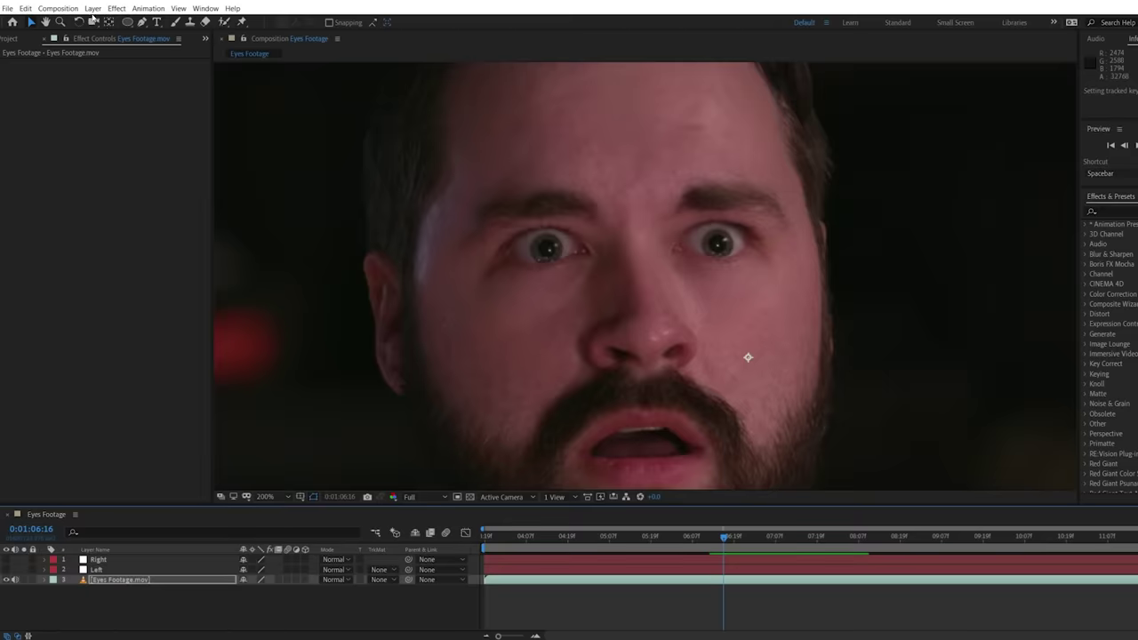
left_click(92, 9)
Create a new pale gray-red solid layer.
mouse_move(147, 20)
left_click(286, 32)
left_click(278, 337)
left_click(210, 162)
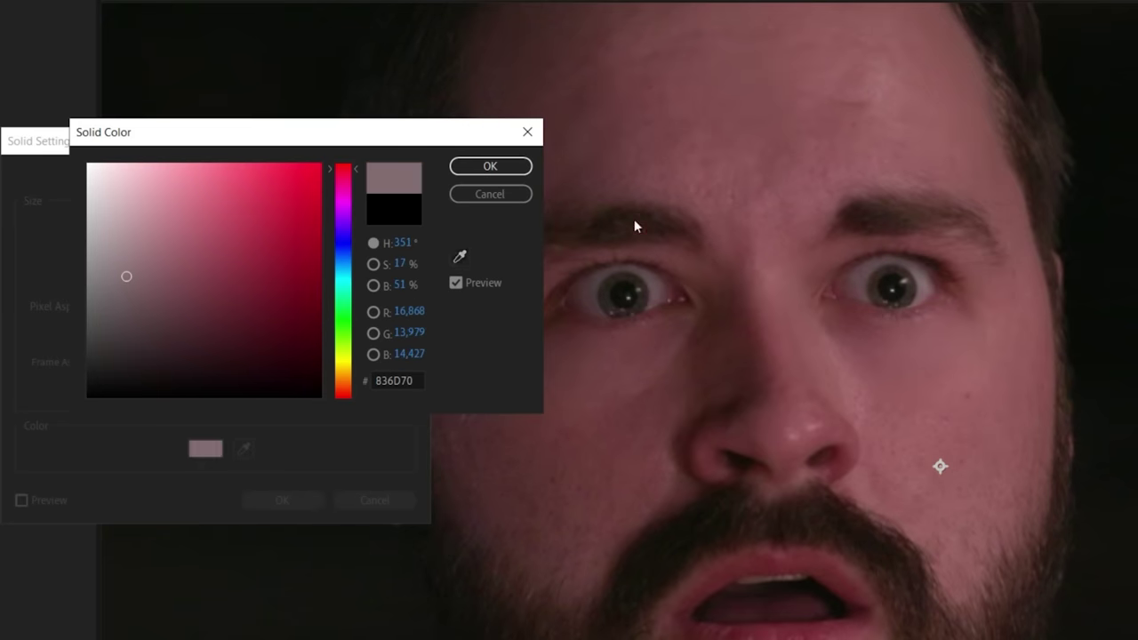
left_click(490, 167)
left_click(300, 502)
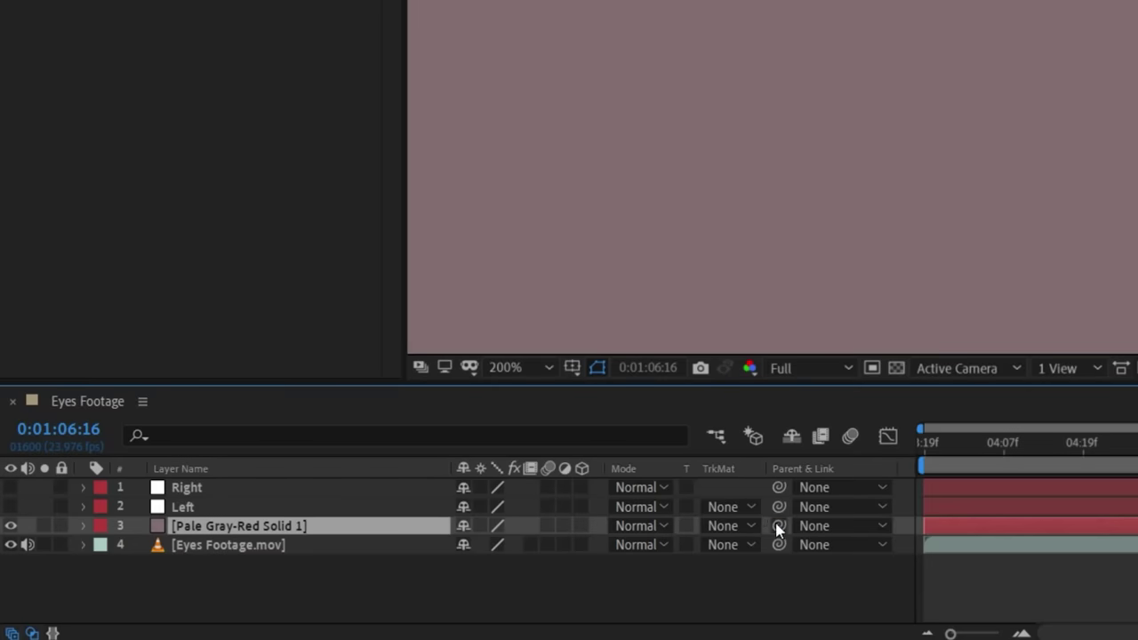
Parent the solid to Left and mask the eye, with Mask 2 on Intersect and Mask 1 feather 3.
left_click_drag(646, 531, 312, 508)
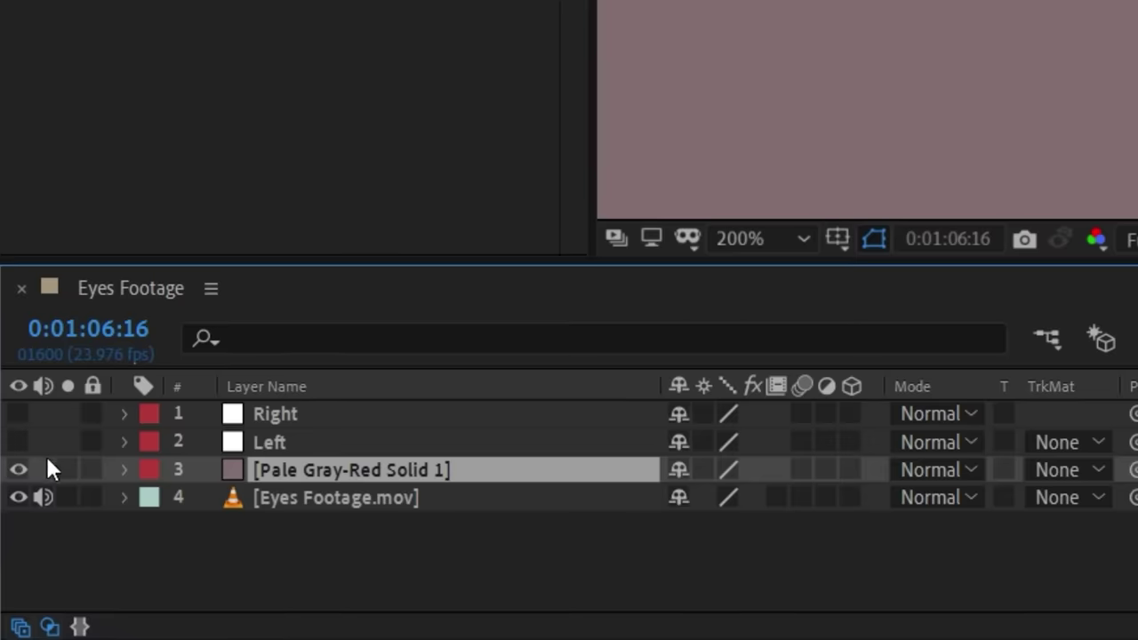
left_click(18, 470)
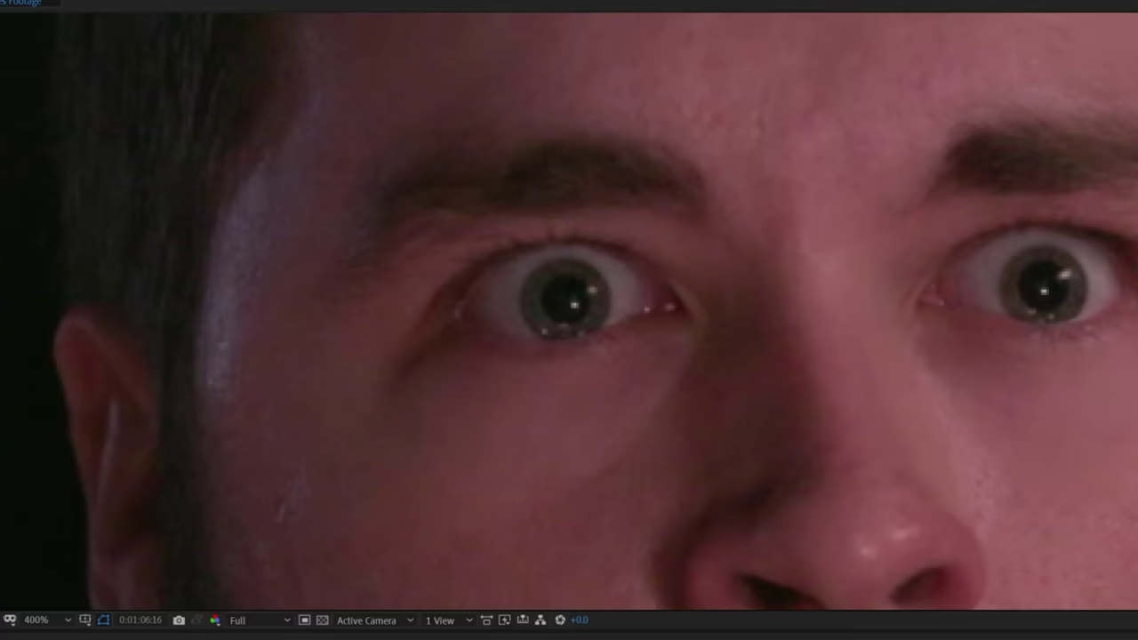
left_click(676, 311)
left_click_drag(558, 342, 546, 347)
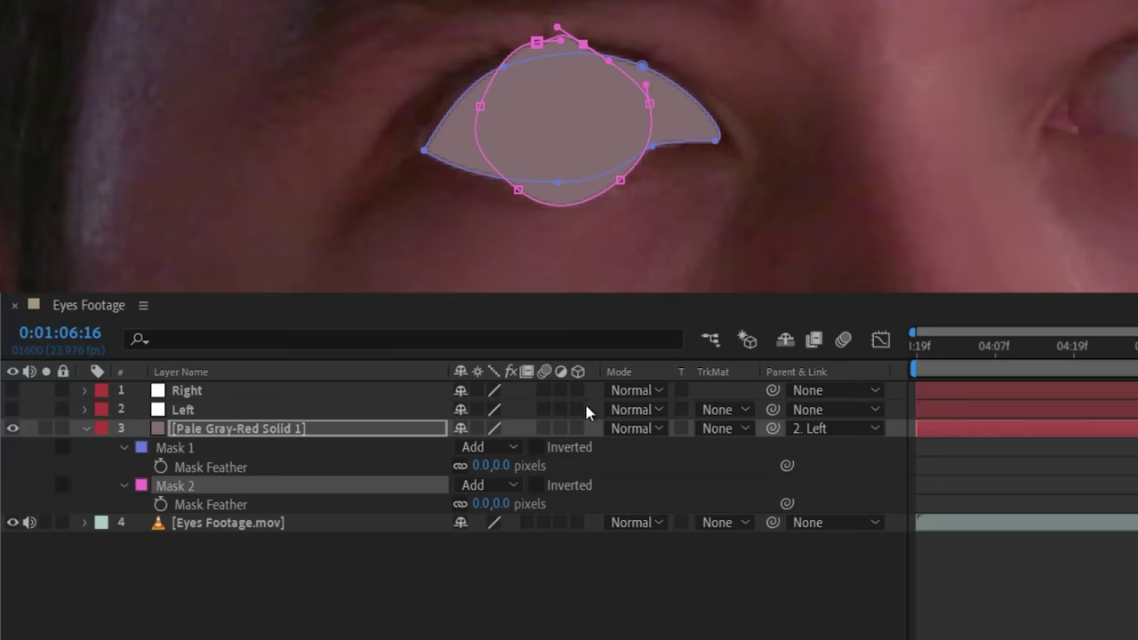
left_click(485, 483)
left_click(514, 572)
left_click(531, 470)
type("3")
key("Return")
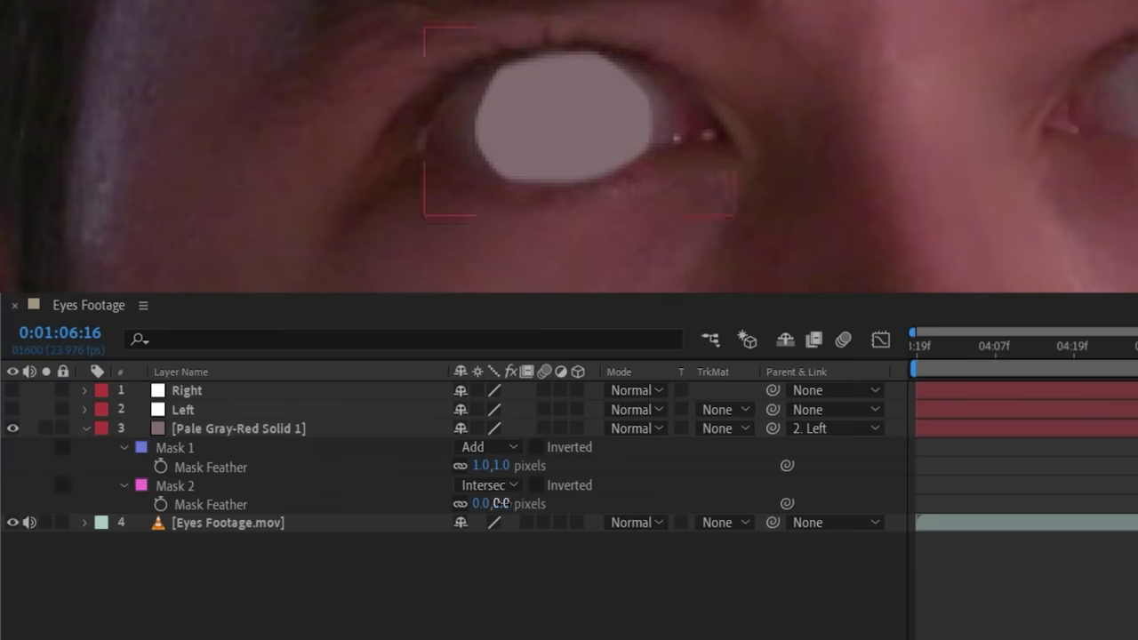
Add a radial Gradient Ramp with a reddish-gray end colour sampled from the eye area.
left_click(508, 503)
left_click(877, 213)
type("r")
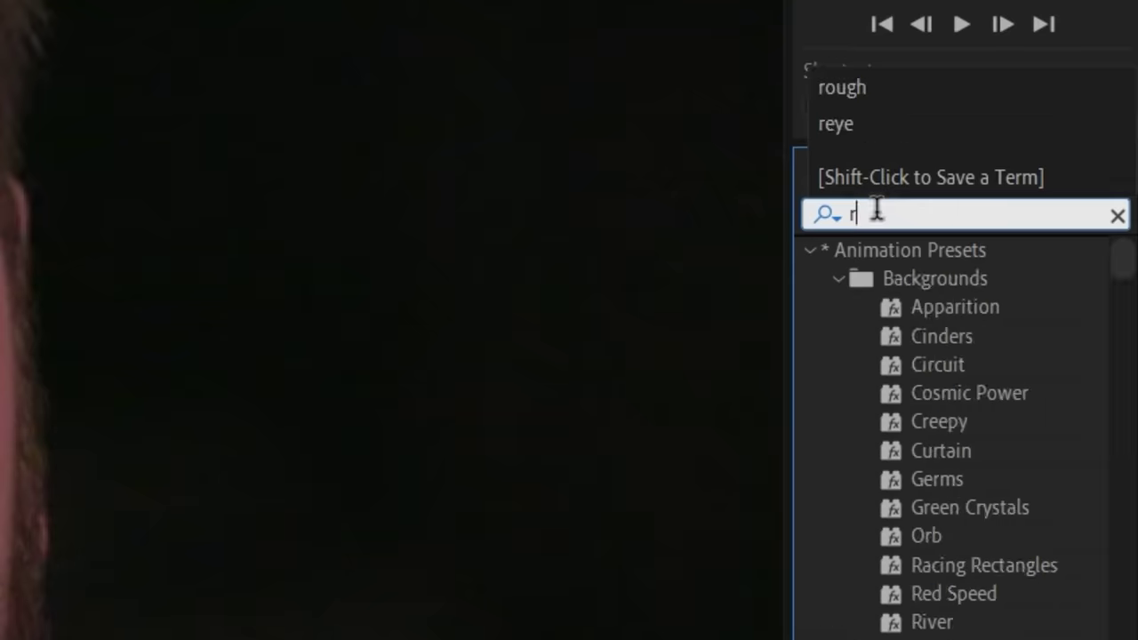
type("amp")
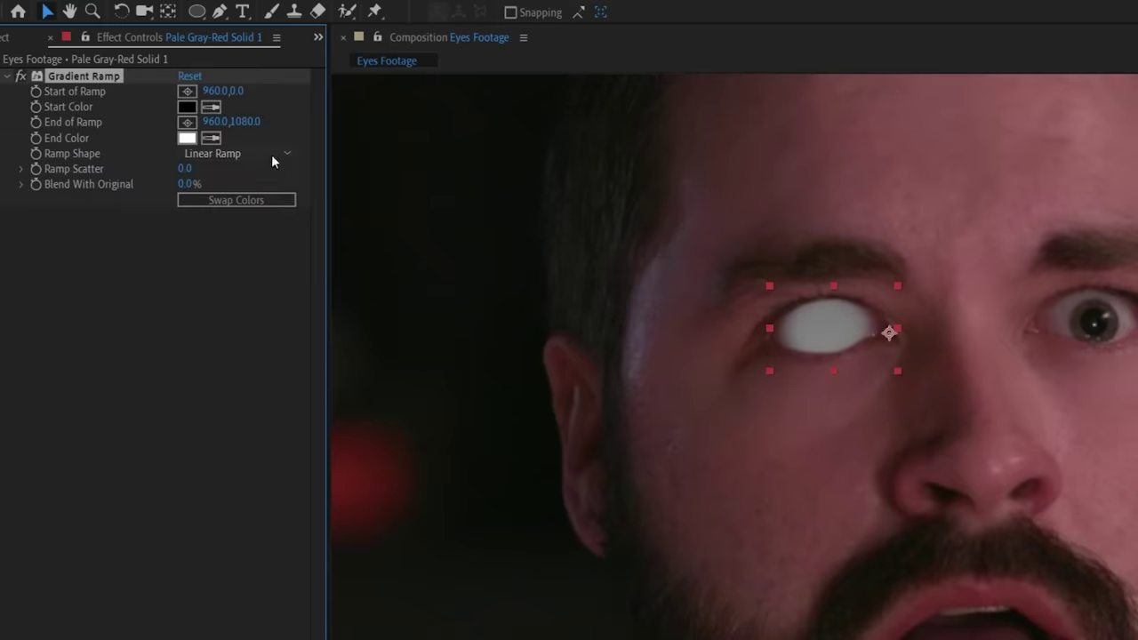
left_click(236, 189)
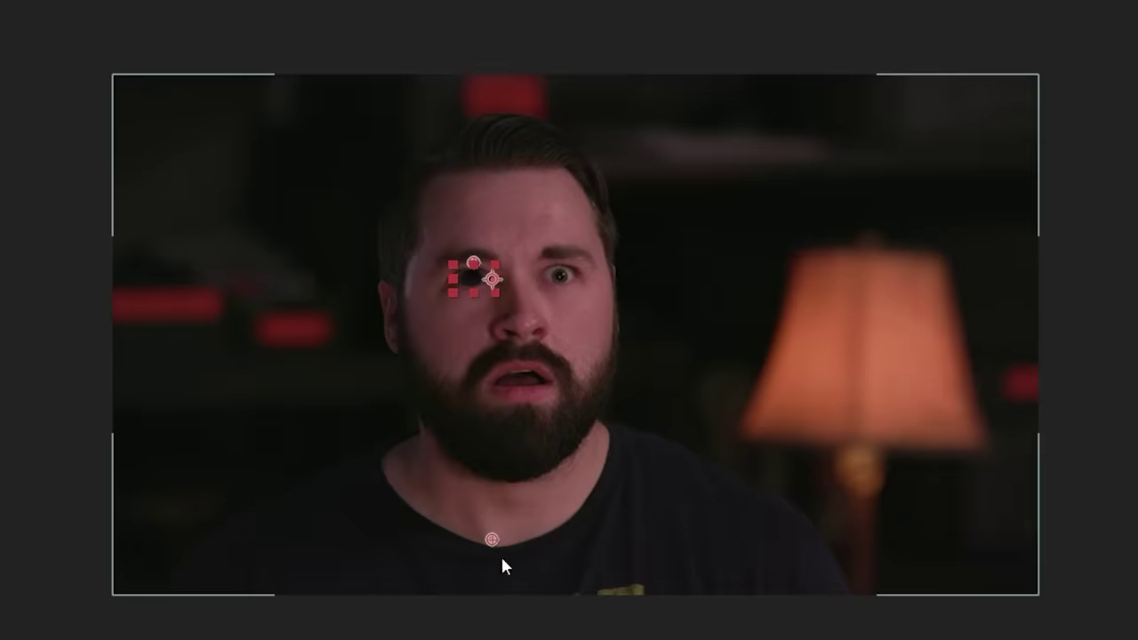
scroll(477, 311, "up", 4)
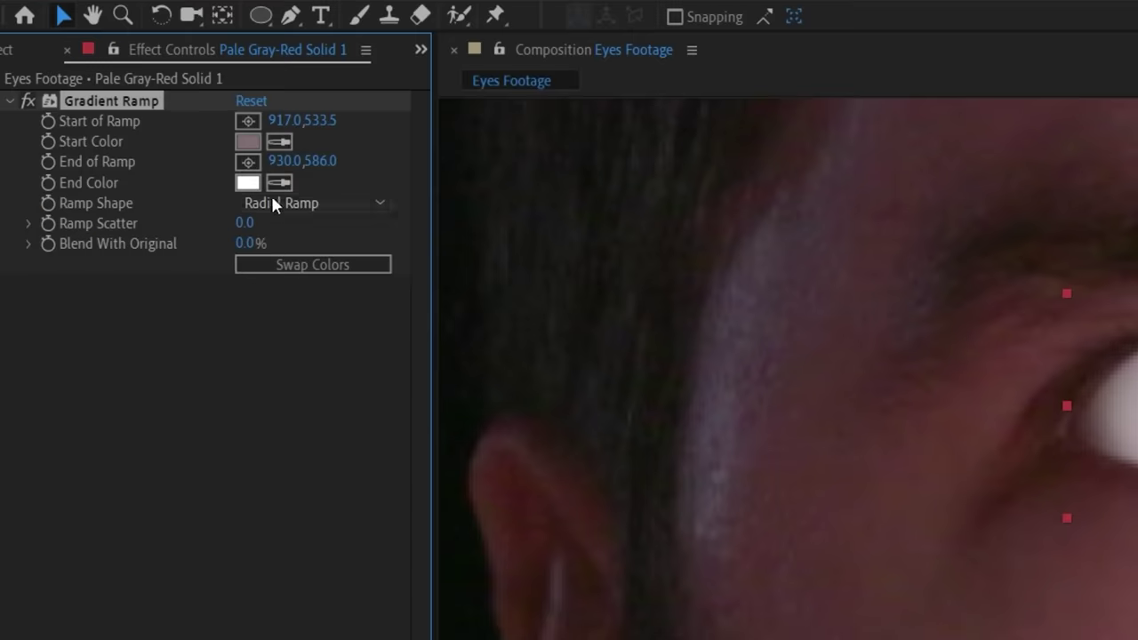
left_click(275, 180)
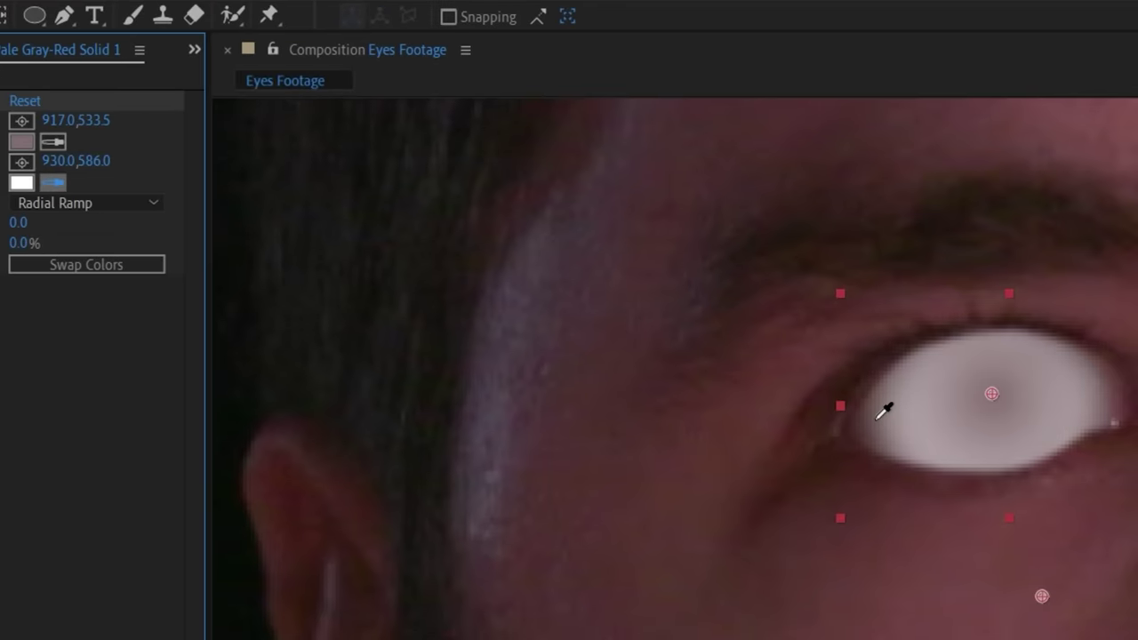
left_click(873, 418)
left_click_drag(1043, 595, 1005, 511)
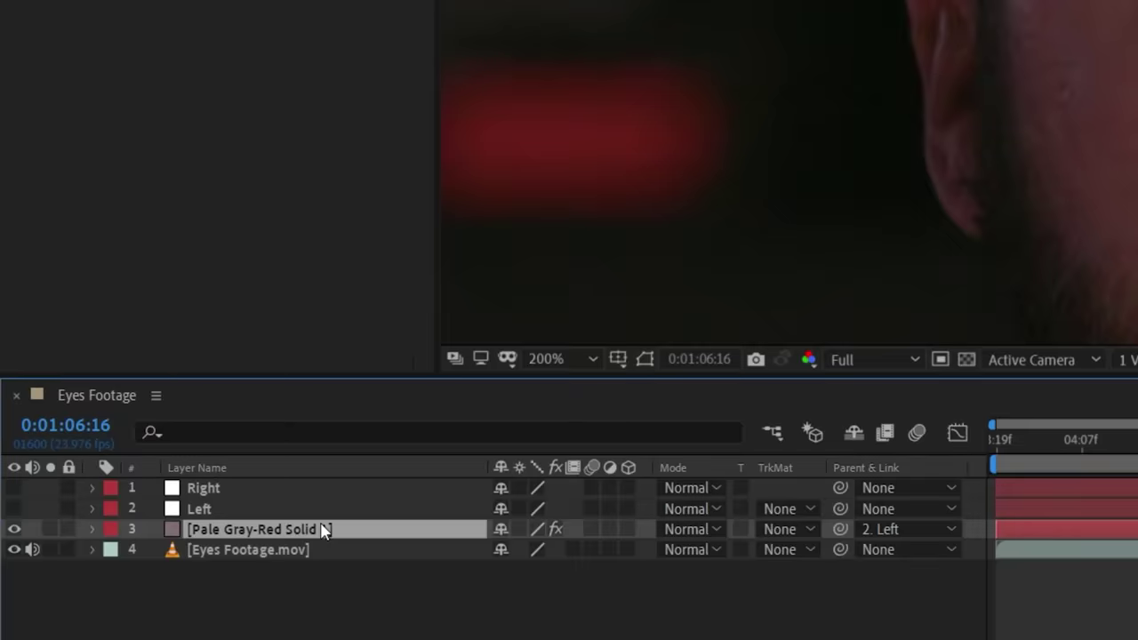
Add an Inner Shadow to the eye solid with new angle, distance 3, larger size and lower opacity.
right_click(323, 531)
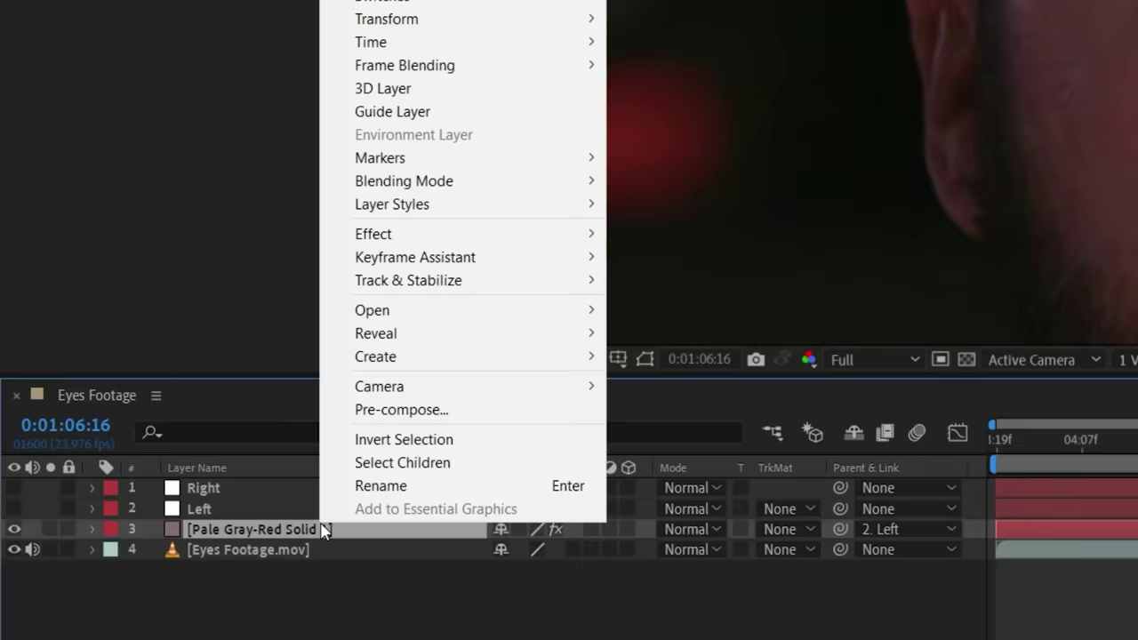
mouse_move(436, 208)
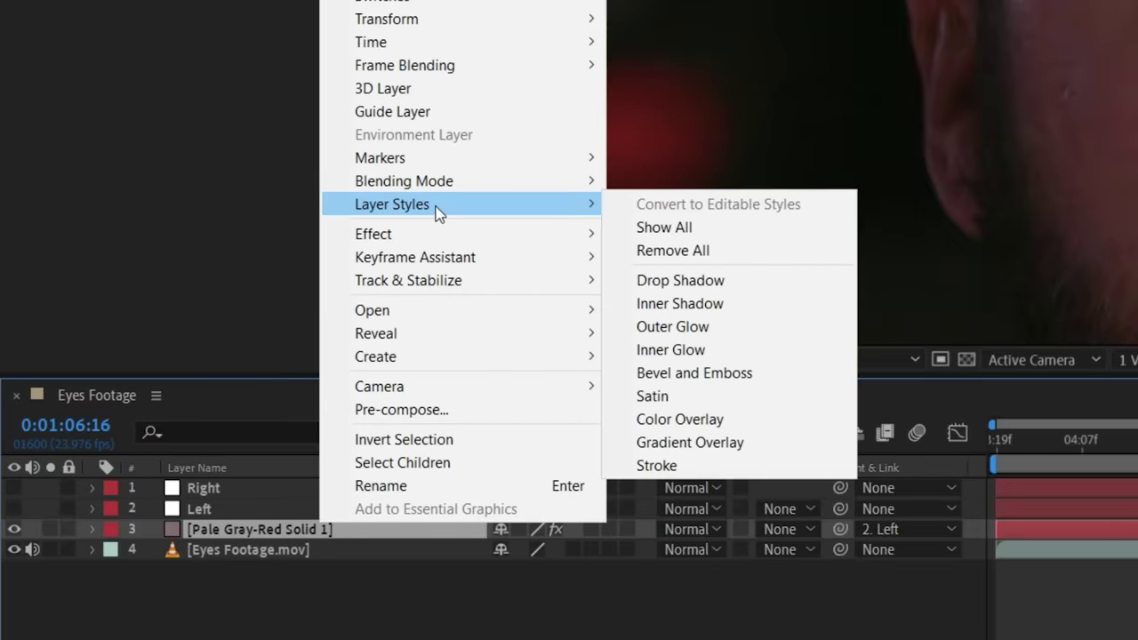
left_click(727, 304)
left_click(116, 321)
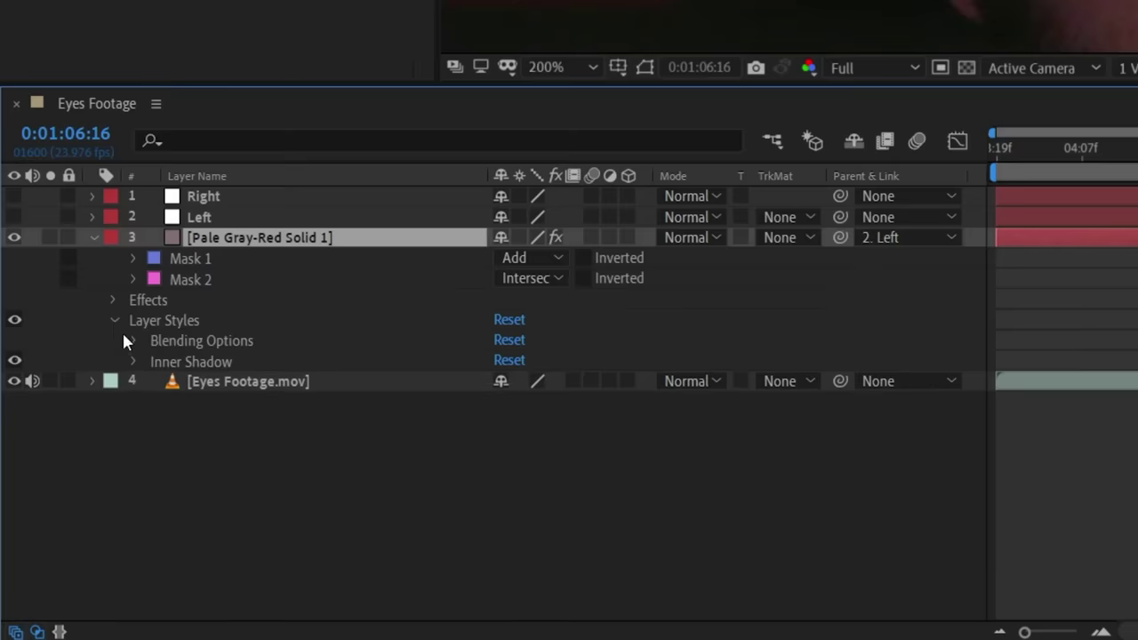
left_click(132, 362)
left_click_drag(500, 463, 578, 448)
left_click_drag(507, 482, 500, 481)
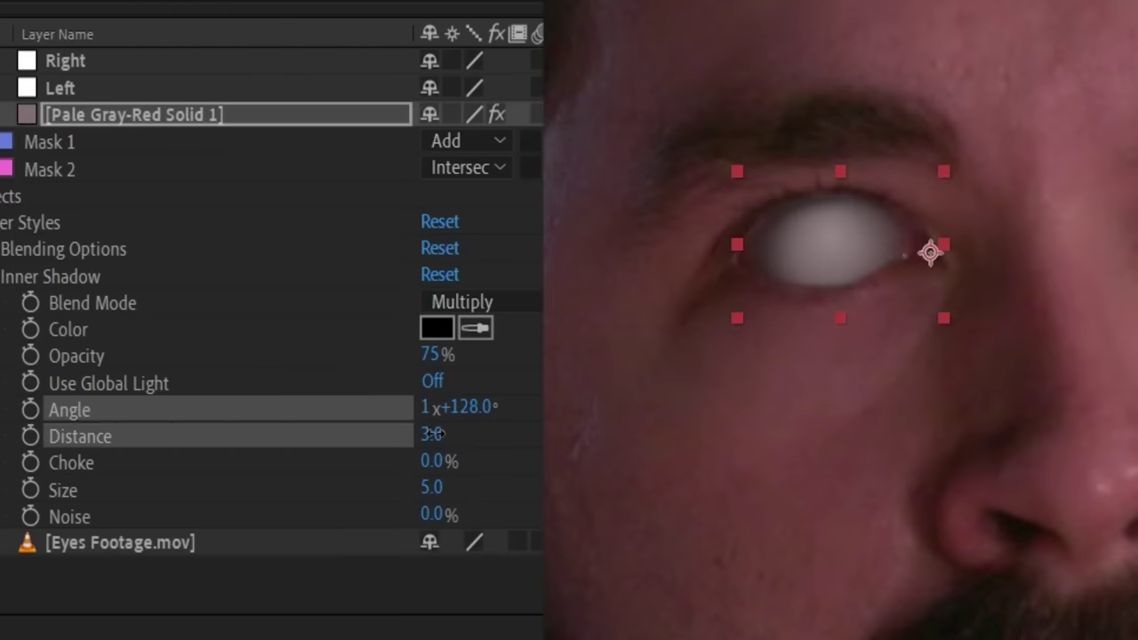
left_click_drag(431, 488, 436, 495)
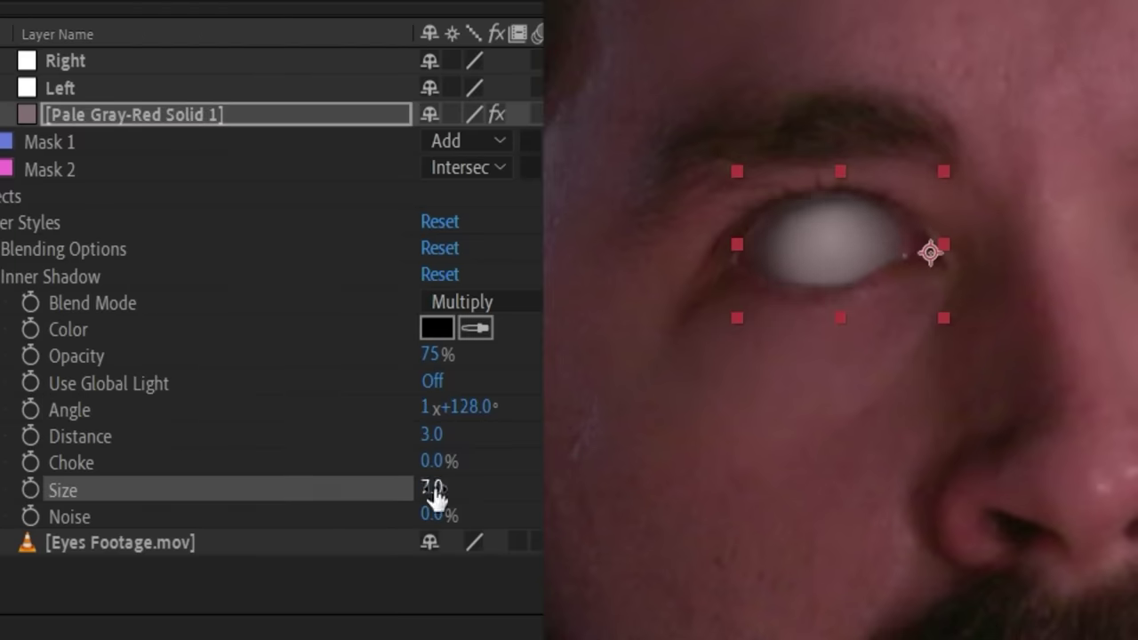
left_click_drag(430, 354, 416, 354)
left_click_drag(431, 488, 425, 488)
Add a radial Gradient Overlay at 47% scale in Screen mode with reduced opacity.
right_click(364, 114)
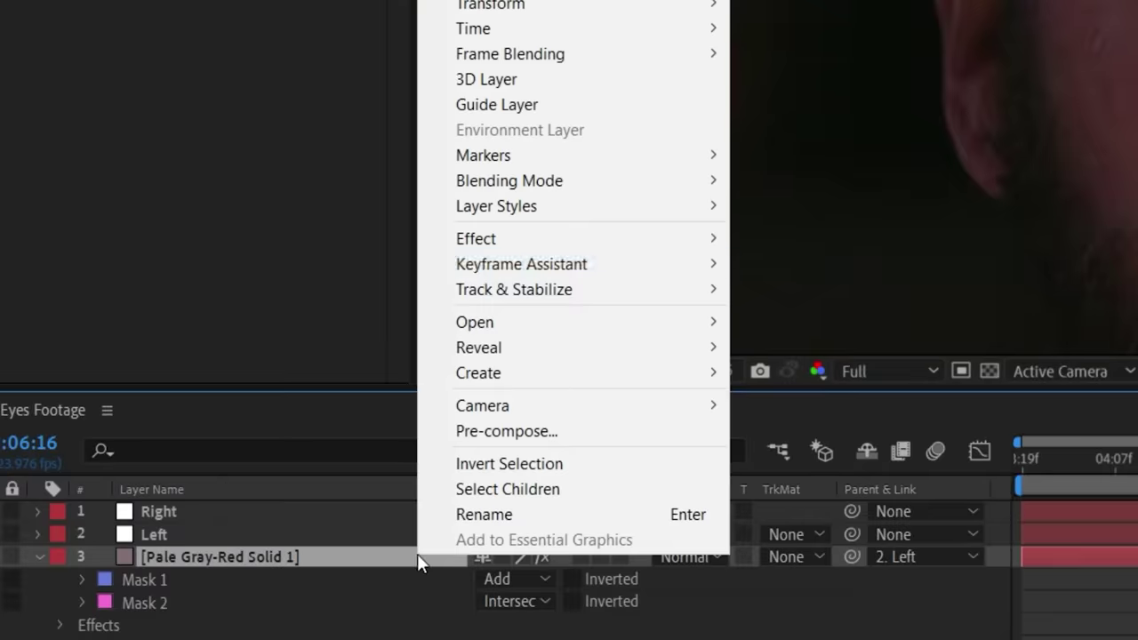
mouse_move(630, 208)
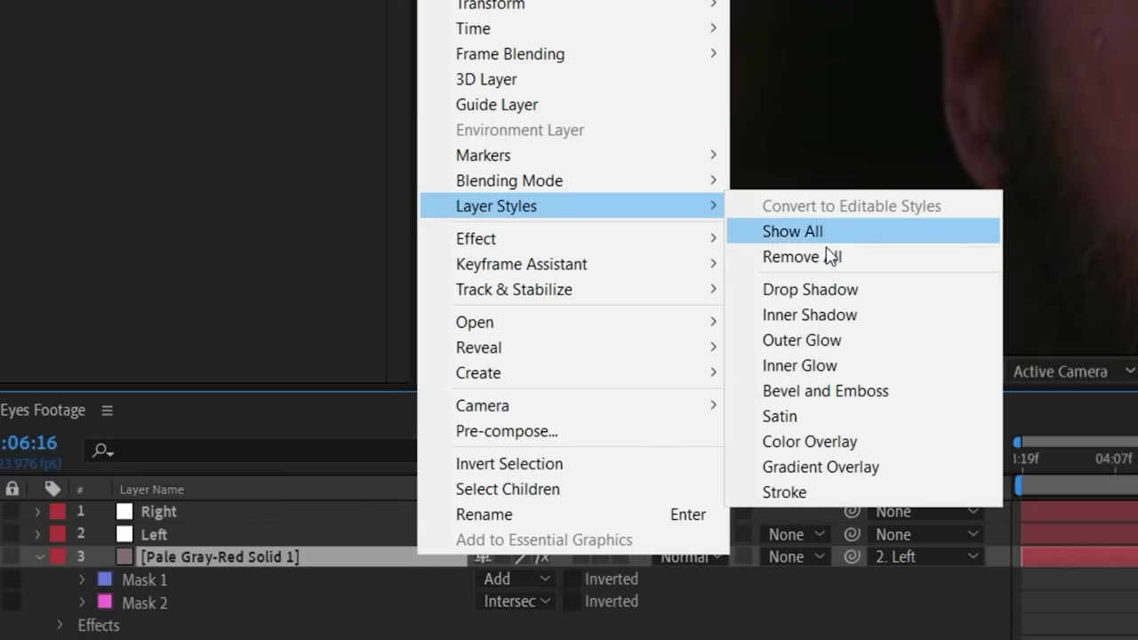
left_click(825, 468)
left_click(474, 489)
left_click(469, 528)
left_click_drag(399, 552, 299, 559)
left_click_drag(387, 574, 400, 573)
left_click(493, 373)
left_click(444, 2)
left_click_drag(391, 394, 295, 394)
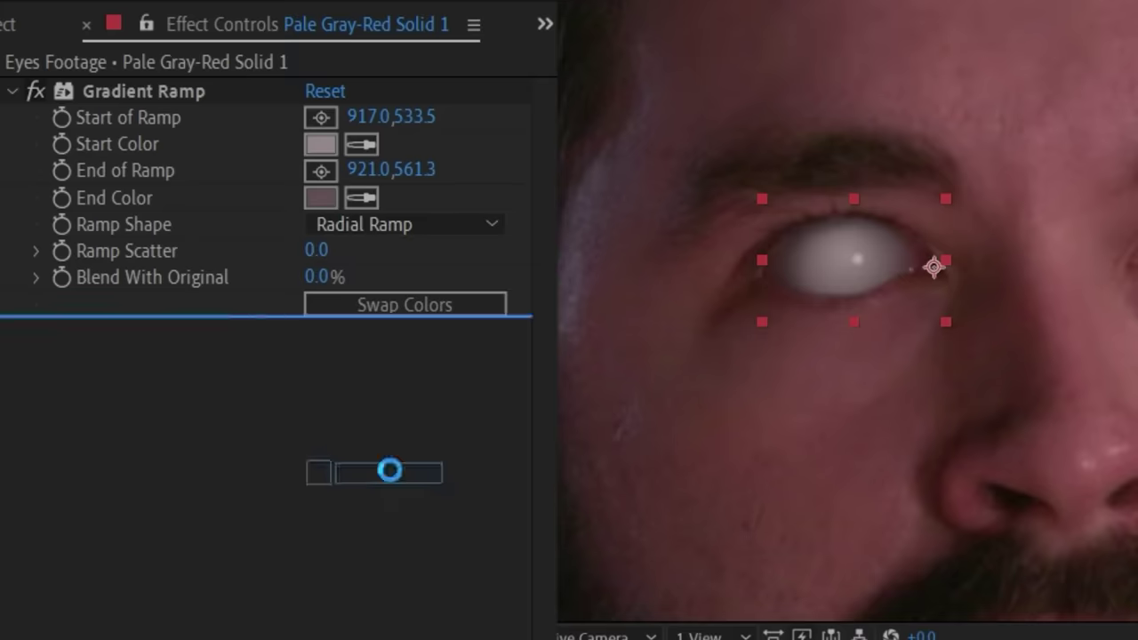
Add Bevel Alpha with lower light intensity and rename the solid layer Left.
left_click_drag(389, 471, 336, 428)
left_click_drag(322, 500, 354, 495)
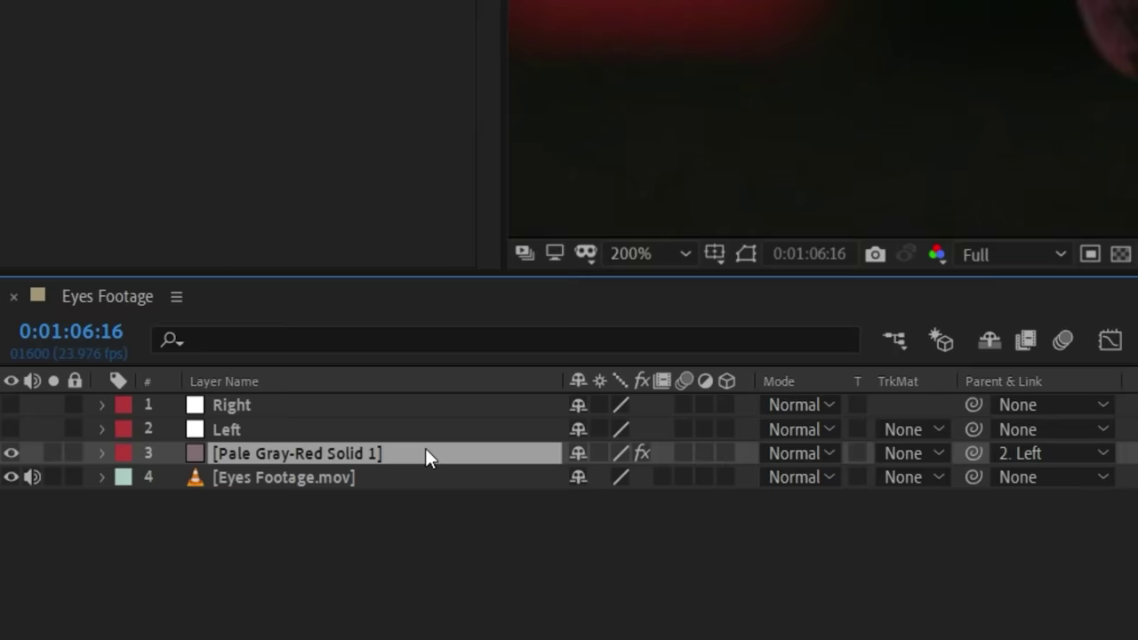
key("Return")
type("Left")
key("Return")
Duplicate the layer as Right and parent the copy to the Right null.
key("ctrl+d")
key("Return")
type("Right")
key("Return")
left_click_drag(974, 453, 321, 407)
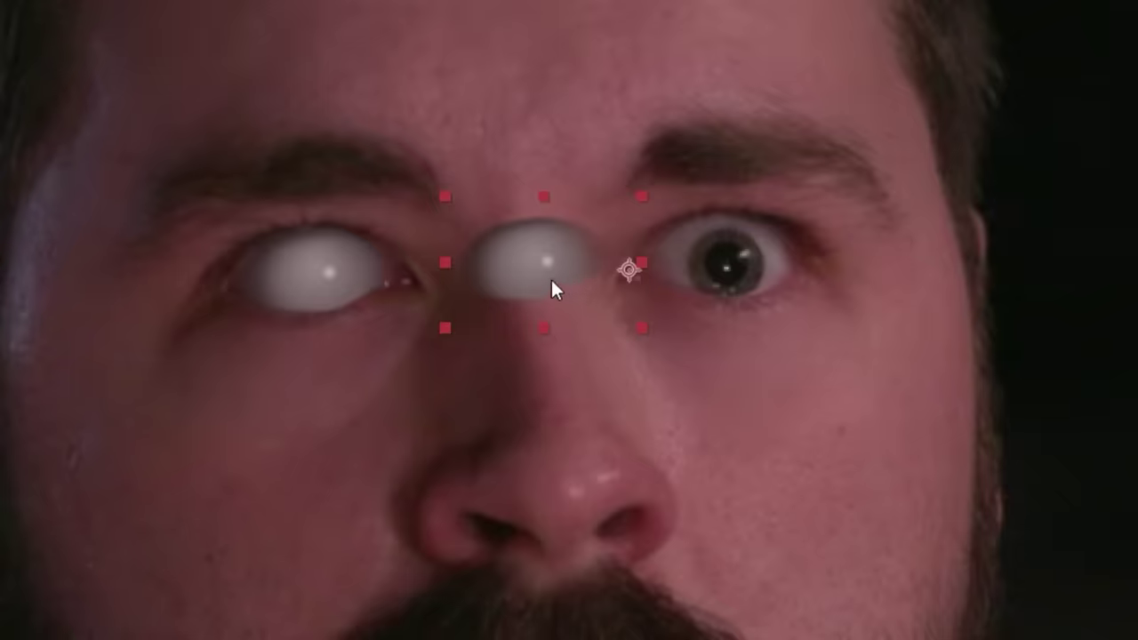
Move the Right fake eye onto the right-hand eye and reshape its mask around it.
left_click_drag(554, 288, 724, 285)
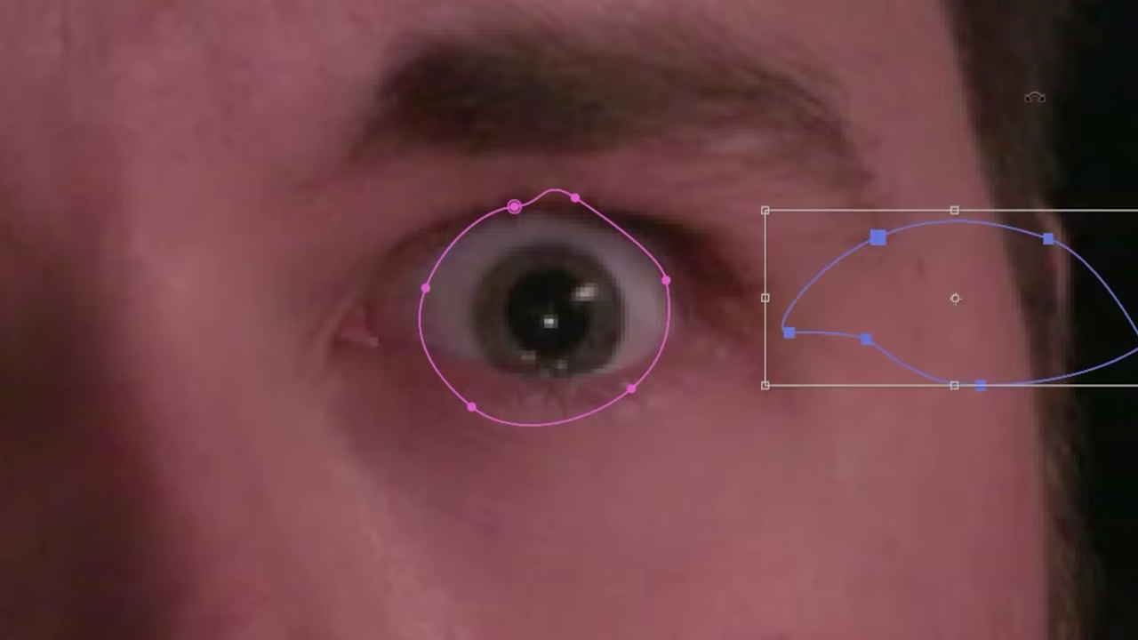
left_click_drag(338, 342, 367, 343)
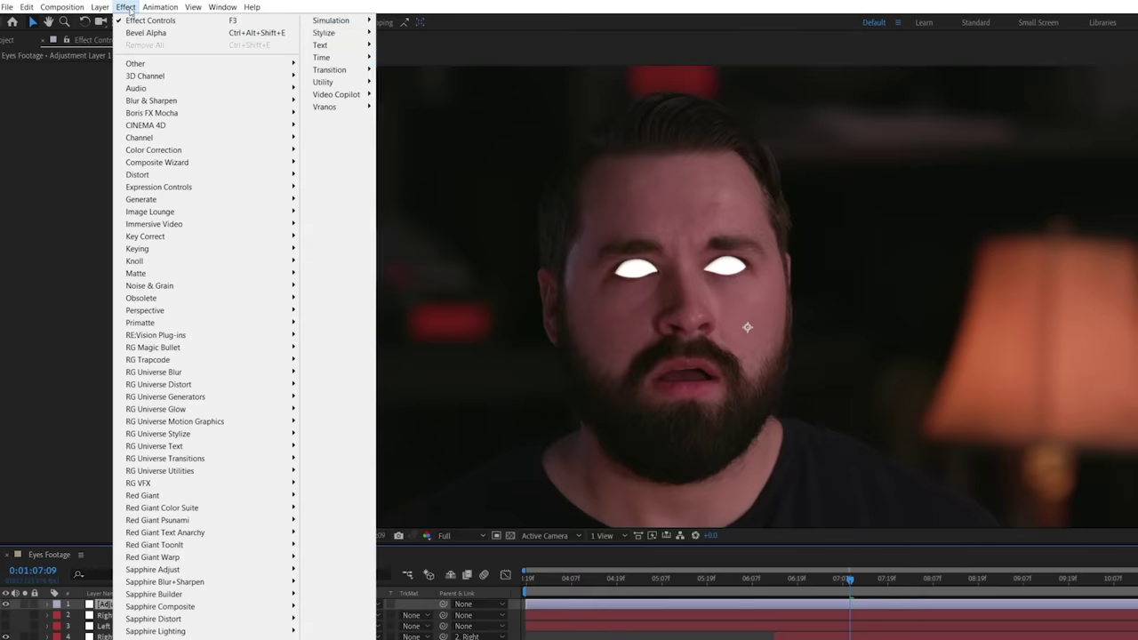
Stack another Glow on Adjustment Layer 1, collapse the earlier glows, and adjust Glow 9's dimensions.
mouse_move(325, 104)
left_click(404, 293)
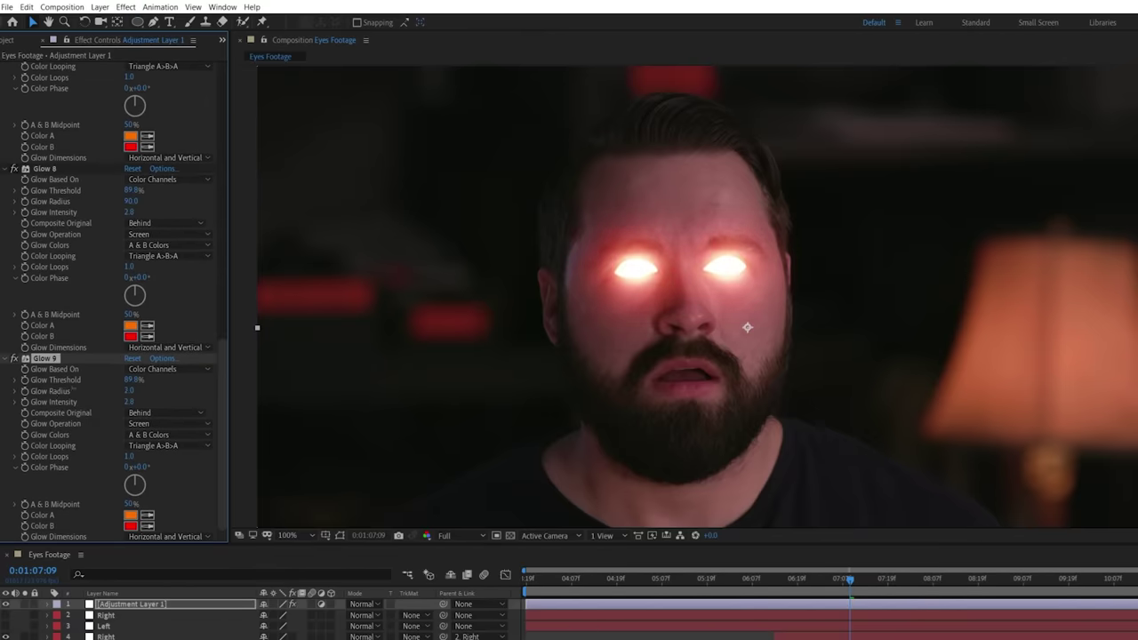
left_click(5, 111, "ctrl")
left_click(193, 335)
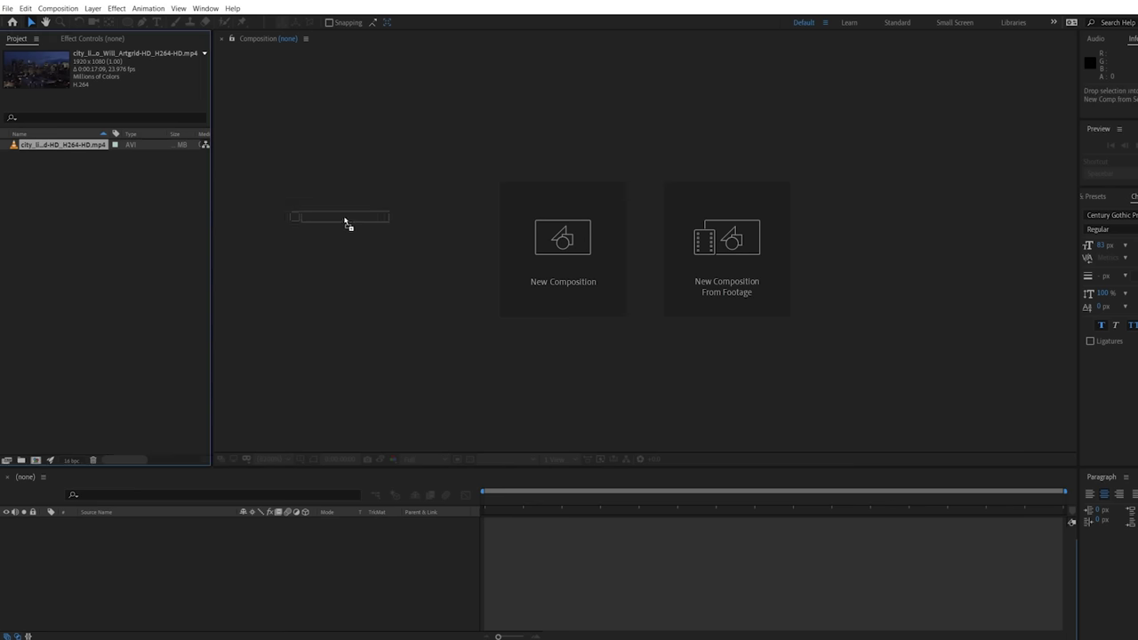
Build a comp from the city footage, run Track Camera, and play back to check the track points.
left_click_drag(345, 222, 362, 228)
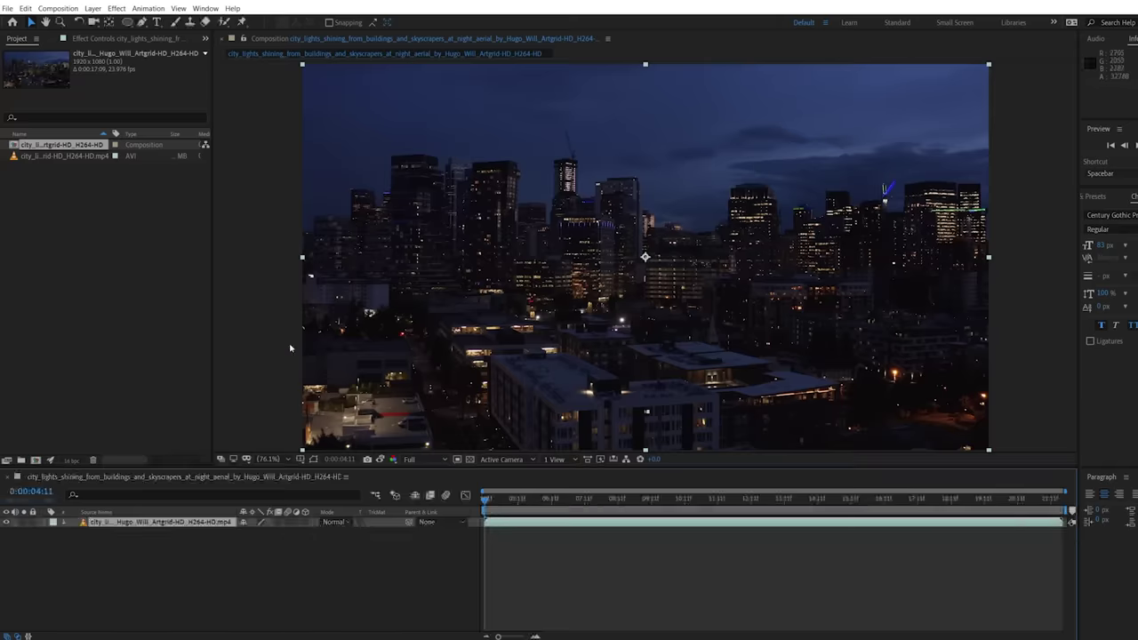
right_click(224, 524)
left_click(396, 401)
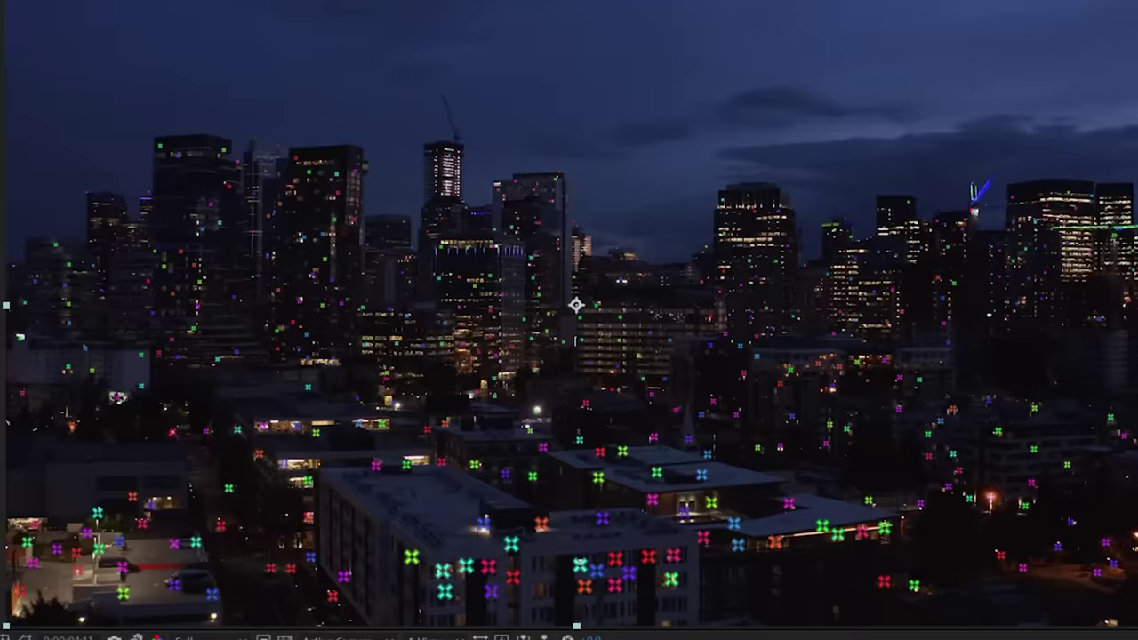
key("space")
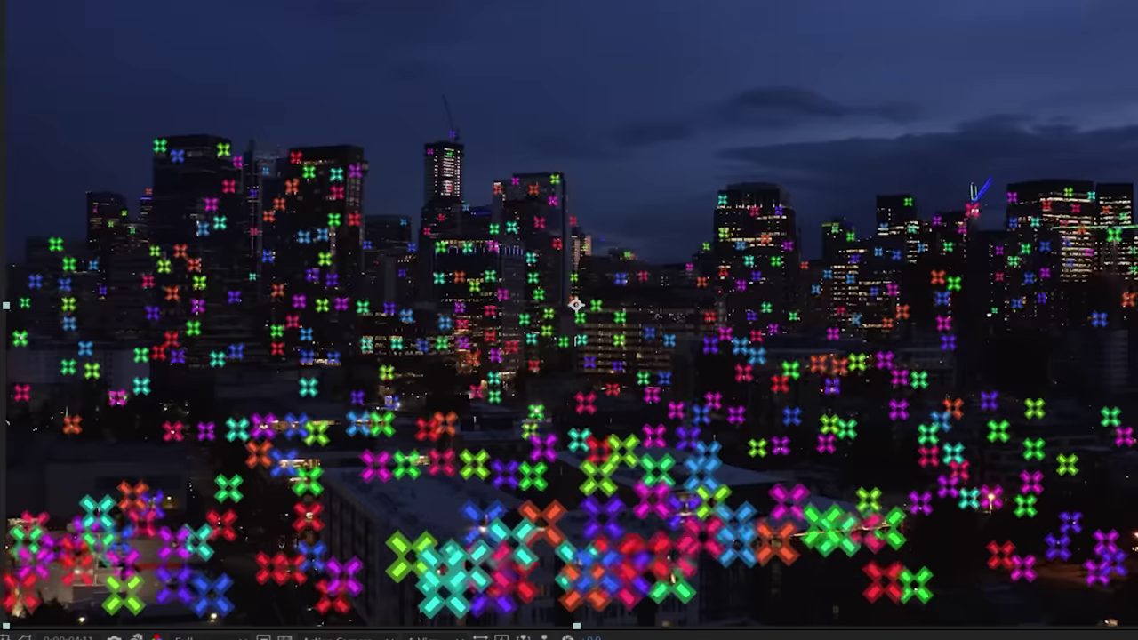
Create a tracked null and 3D camera from chosen track points and add a TITLE text layer.
right_click(620, 280)
left_click(668, 332)
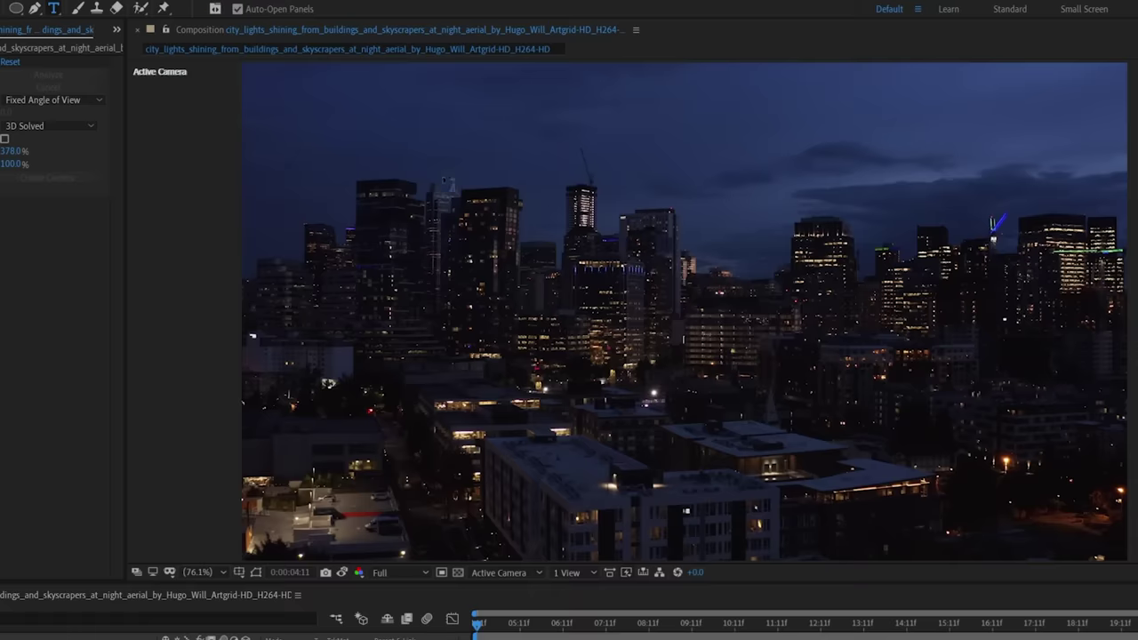
left_click_drag(453, 214, 988, 418)
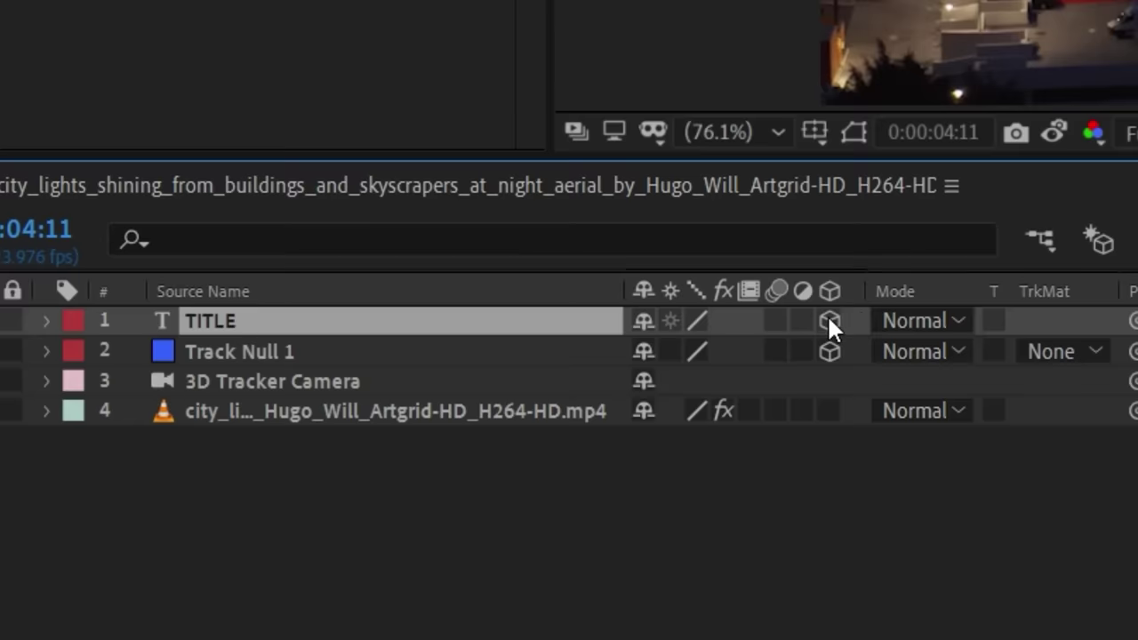
left_click(534, 350)
Copy Track Null 1's Position onto the TITLE layer so the text sits in the skyline.
key("p")
left_click(520, 322)
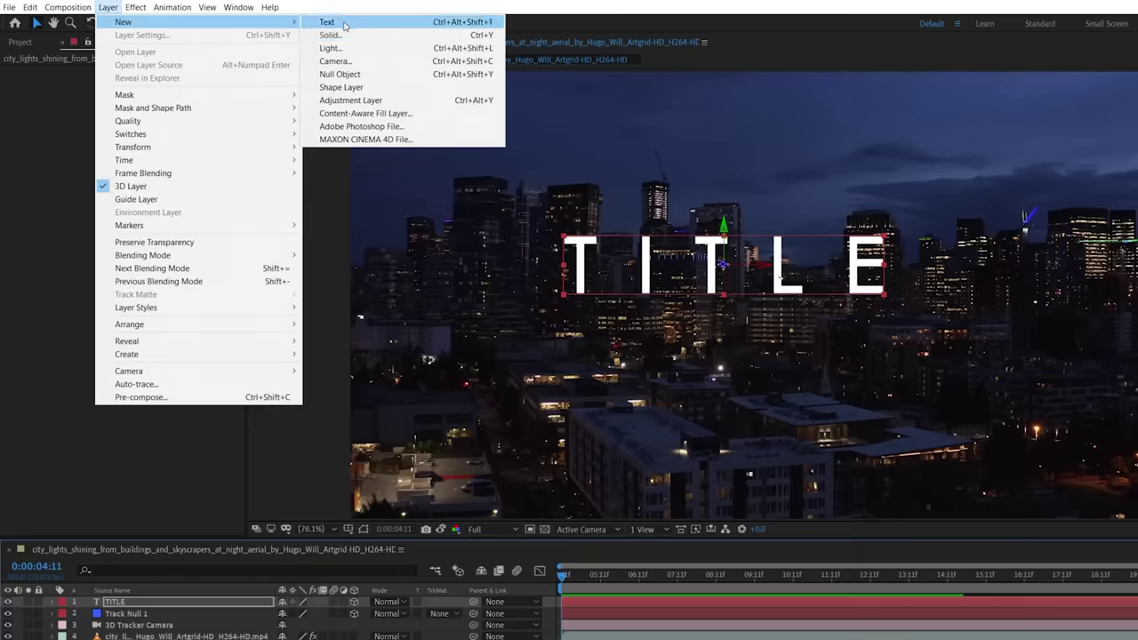
Create a new solid layer named Element.
left_click(325, 31)
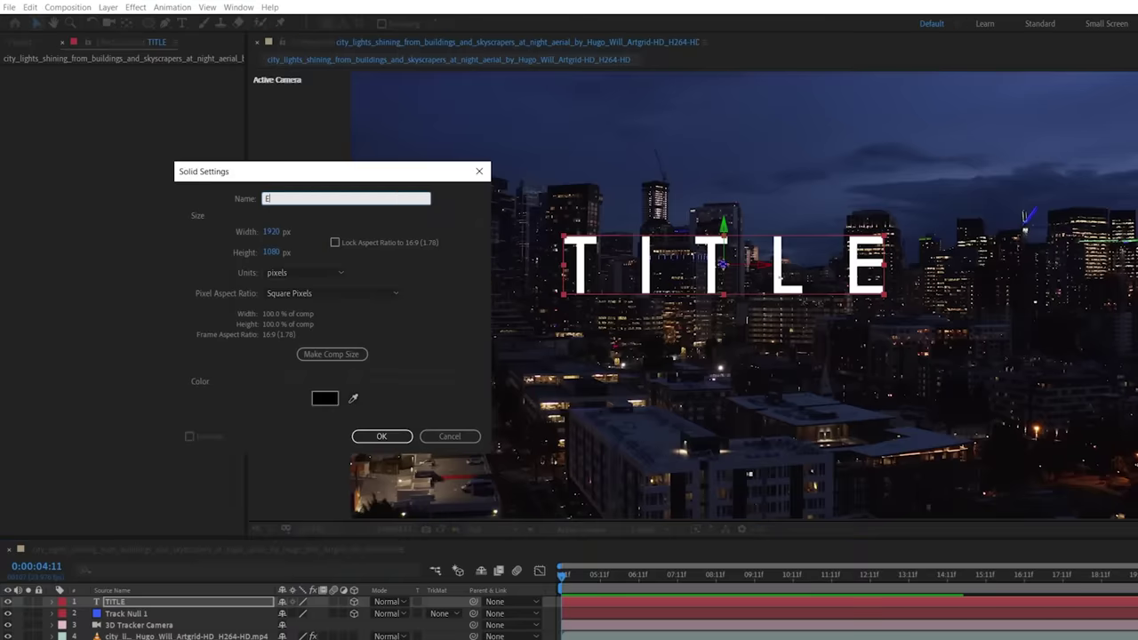
type("Element")
key("Return")
Apply Element 3D to the solid and set Custom Layers Path Layer 1 to TITLE.
left_click(135, 6)
left_click(169, 33)
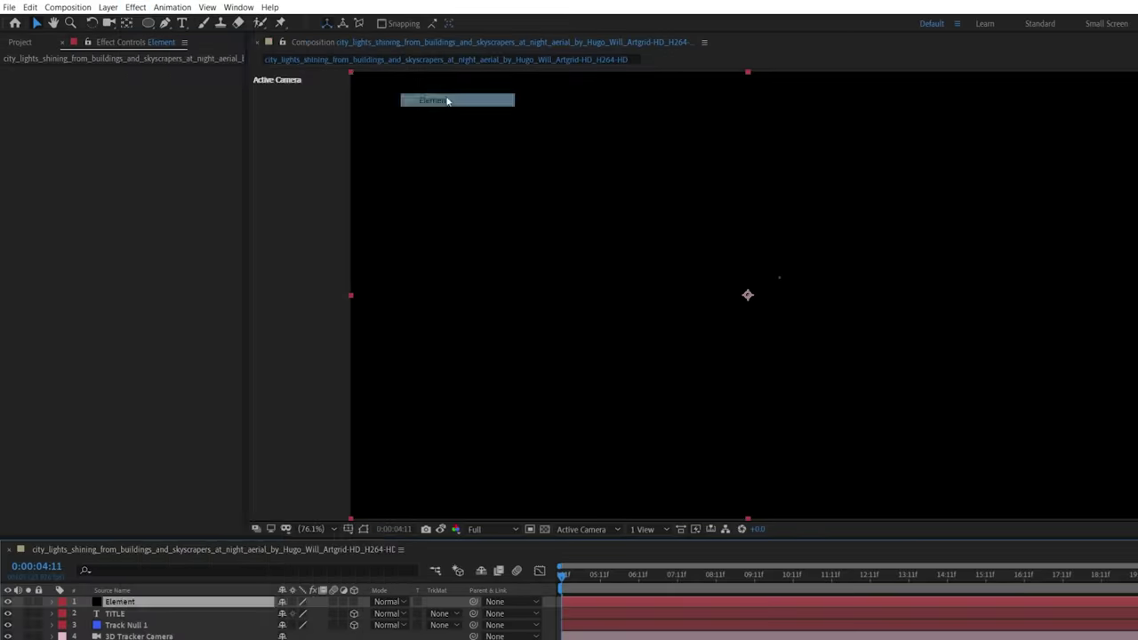
left_click(18, 195)
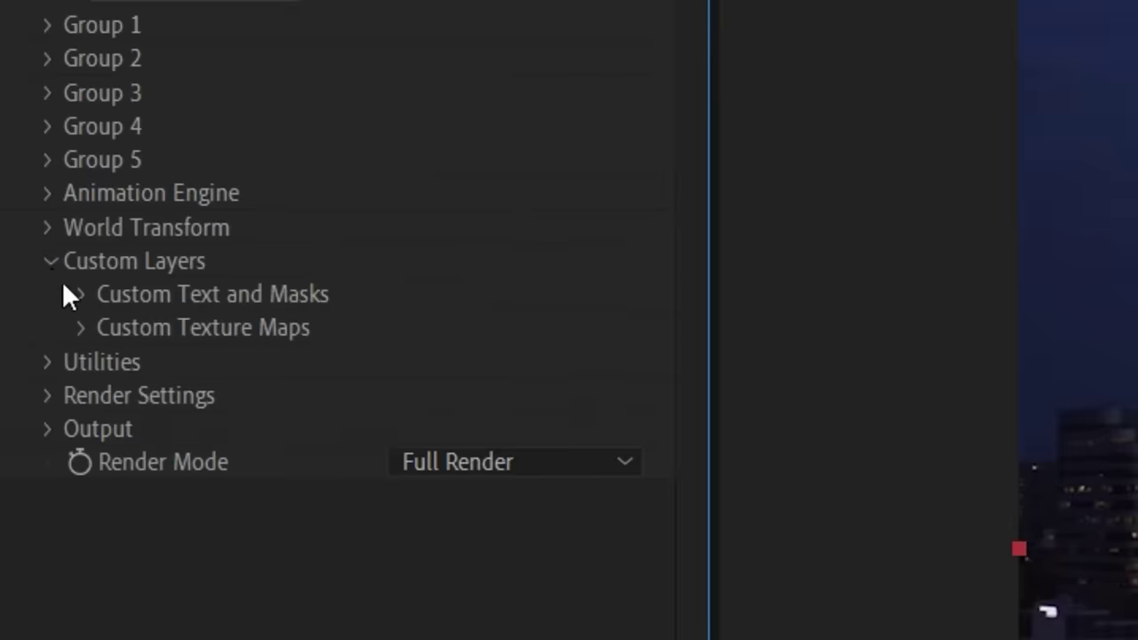
left_click(74, 294)
left_click(417, 329)
left_click(442, 453)
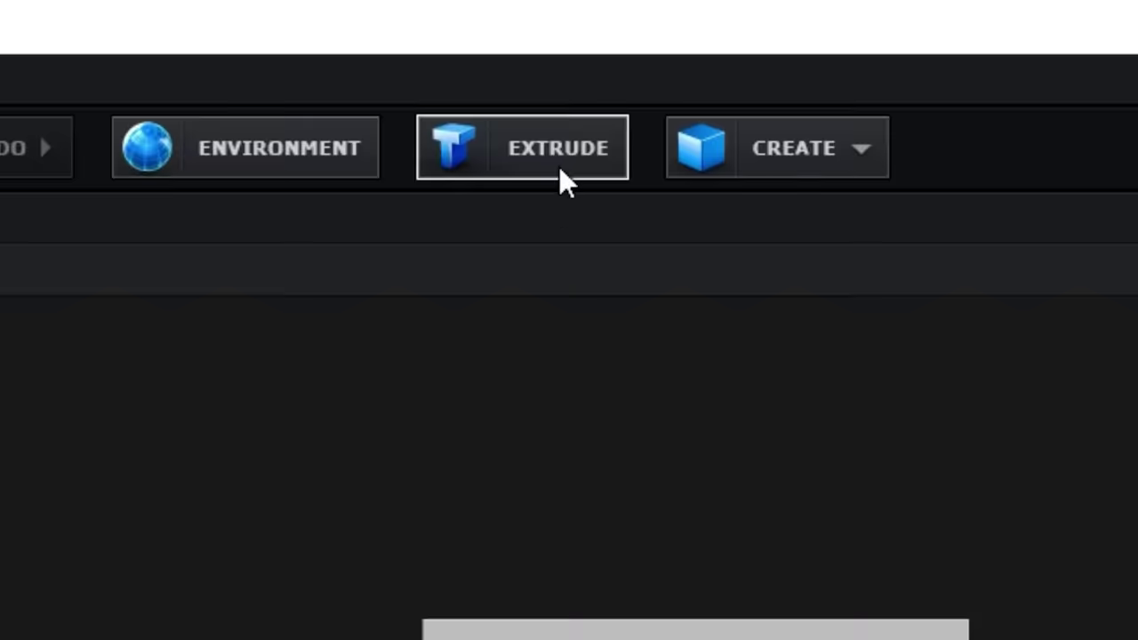
Extrude the TITLE letters with a metal material, push World Position Z to 5430, and preview.
left_click(559, 166)
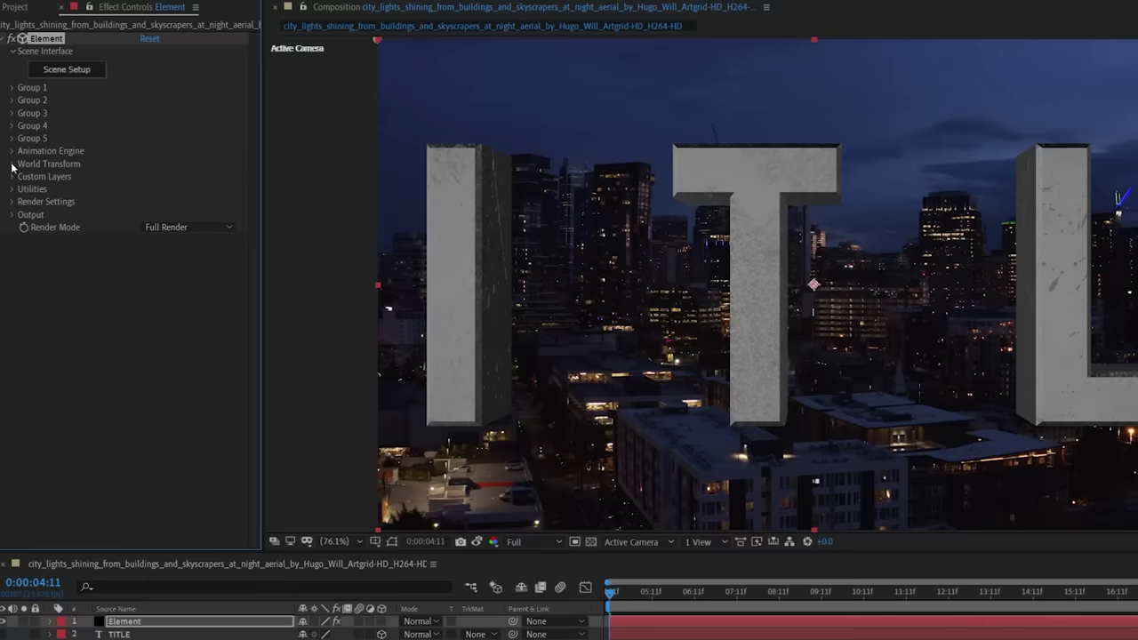
left_click(15, 165)
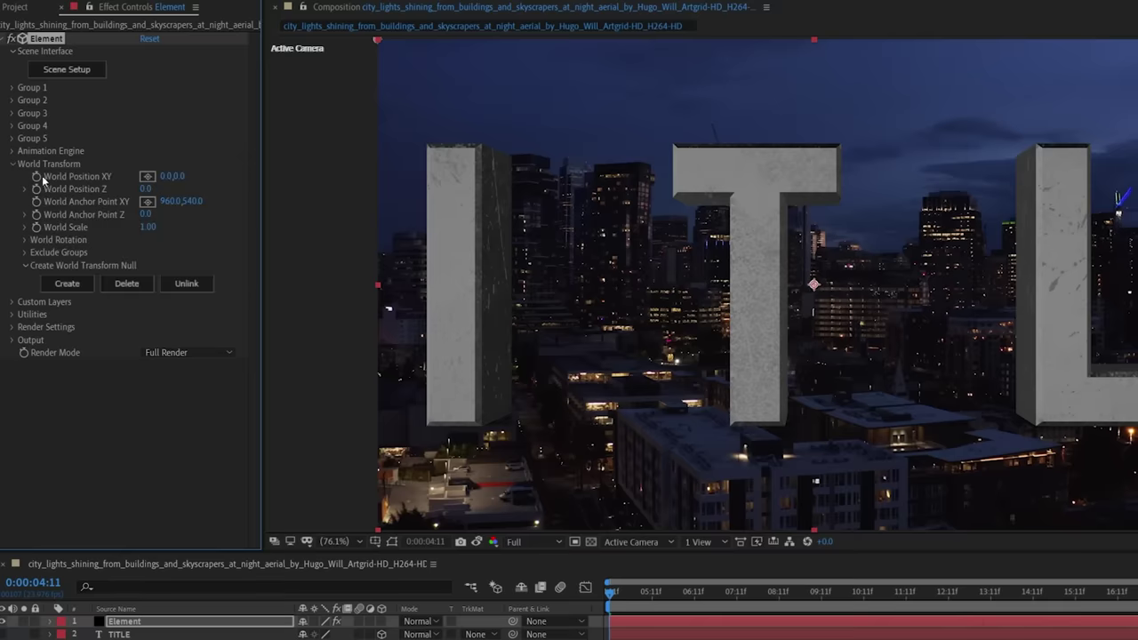
left_click_drag(146, 192, 213, 192)
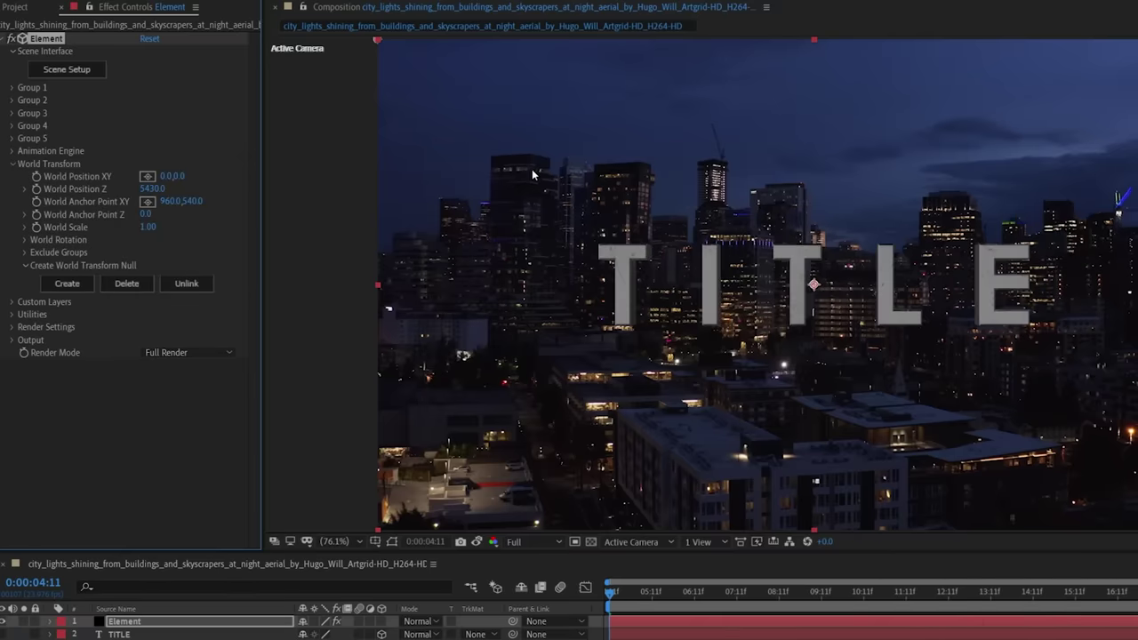
key("space")
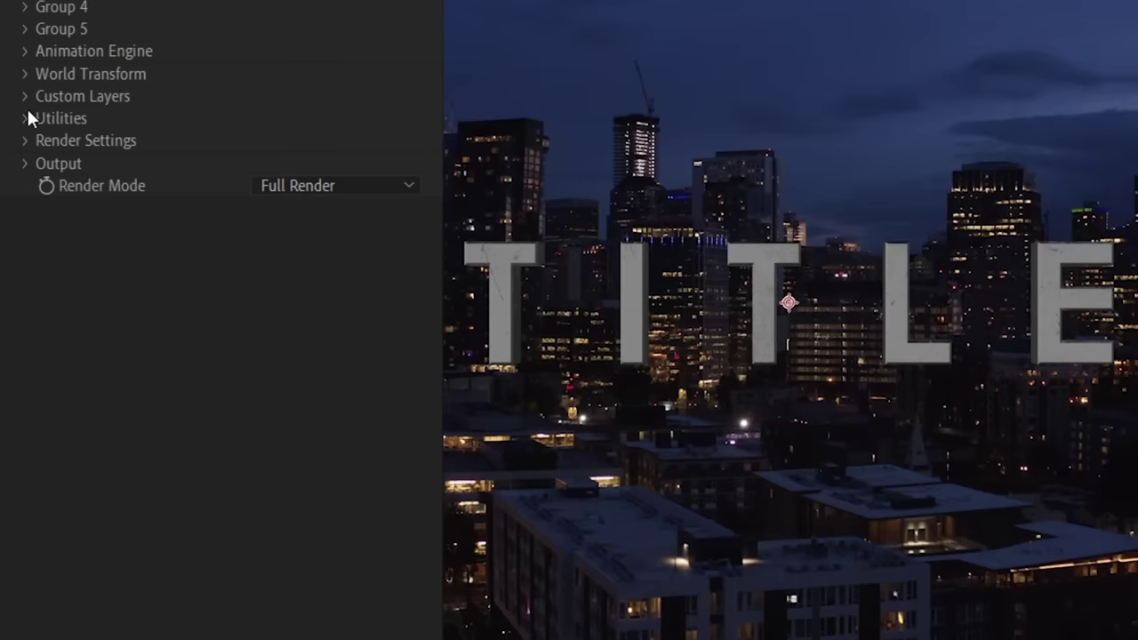
Set the Physical Environment Override Layer to the city footage in Render Settings.
left_click(26, 140)
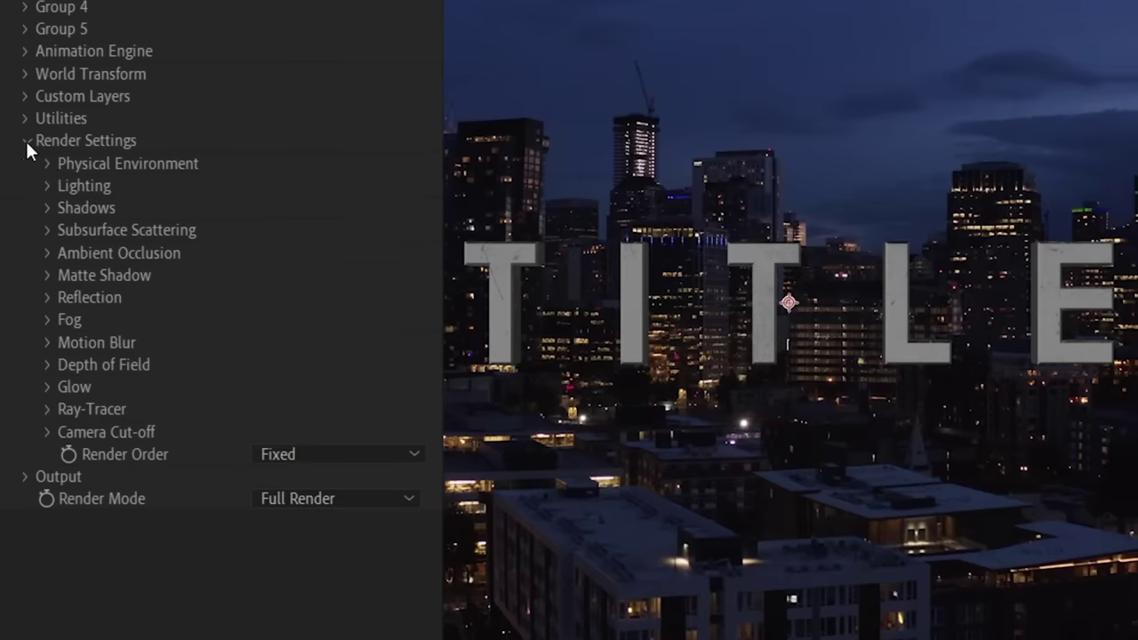
left_click(49, 163)
left_click(329, 272)
left_click(335, 411)
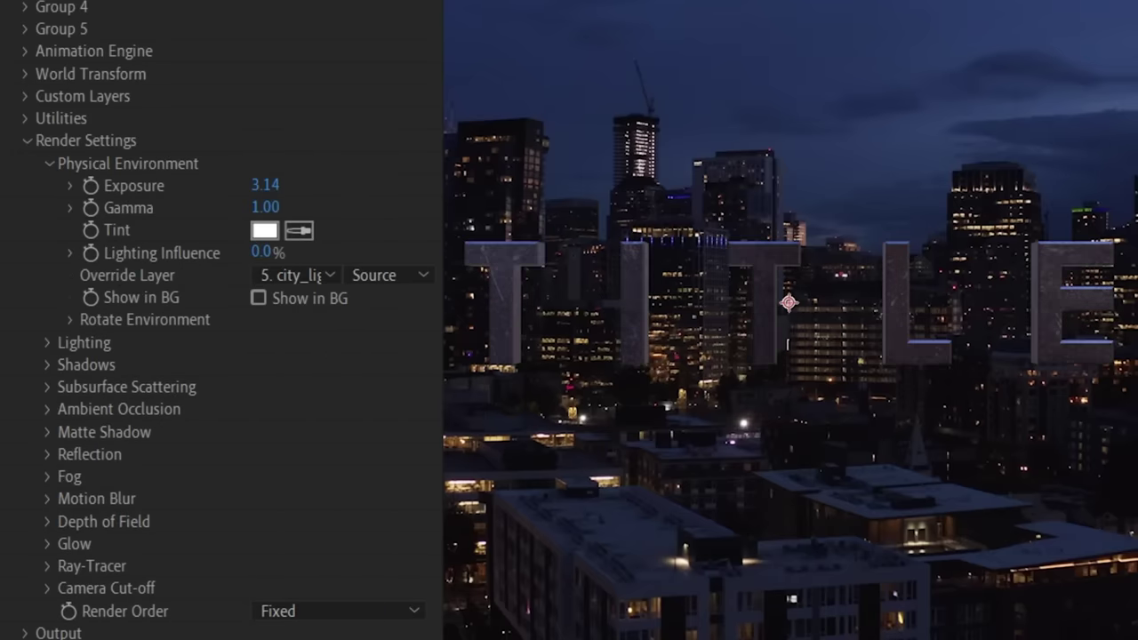
Adjust Rotate Environment for the letters' reflections and add a Glow effect to the title.
left_click(70, 319)
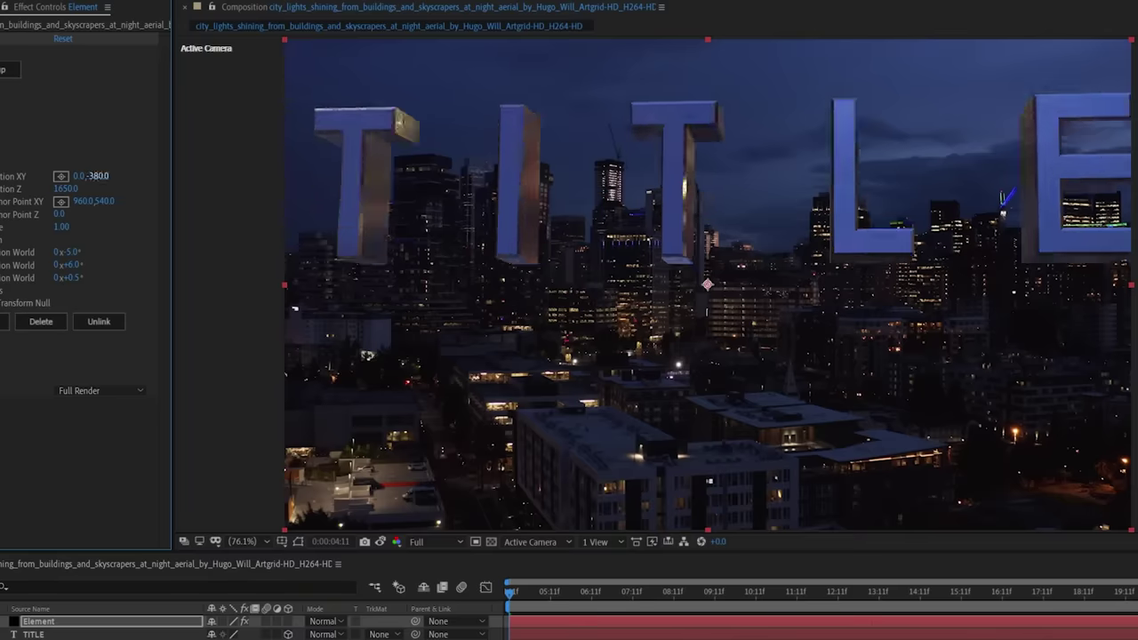
left_click_drag(62, 315, 52, 315)
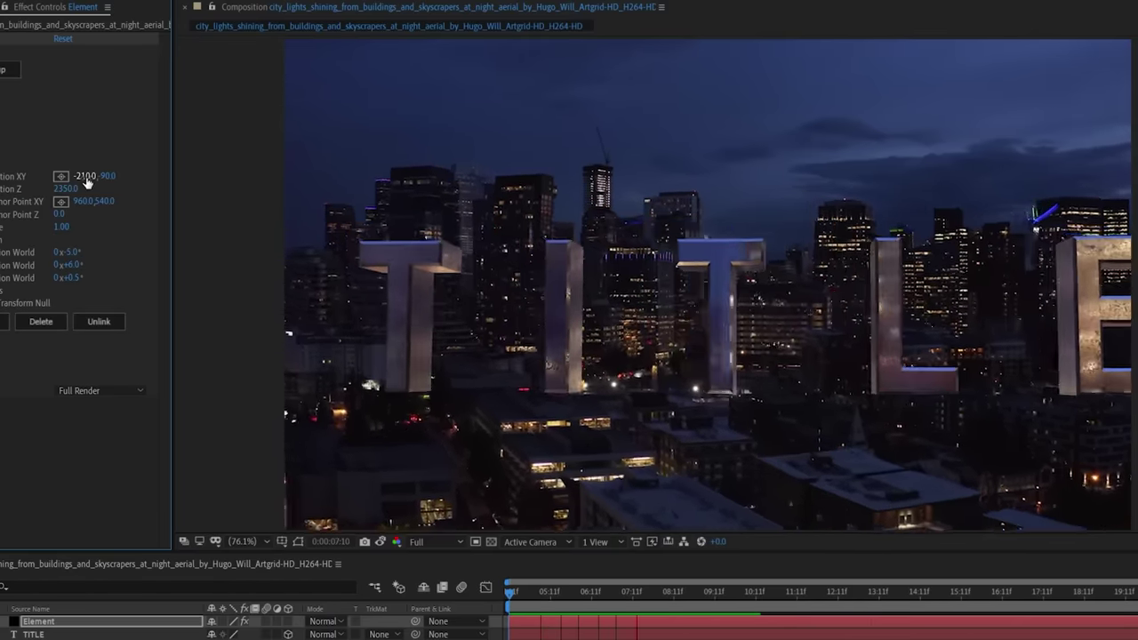
mouse_move(294, 32)
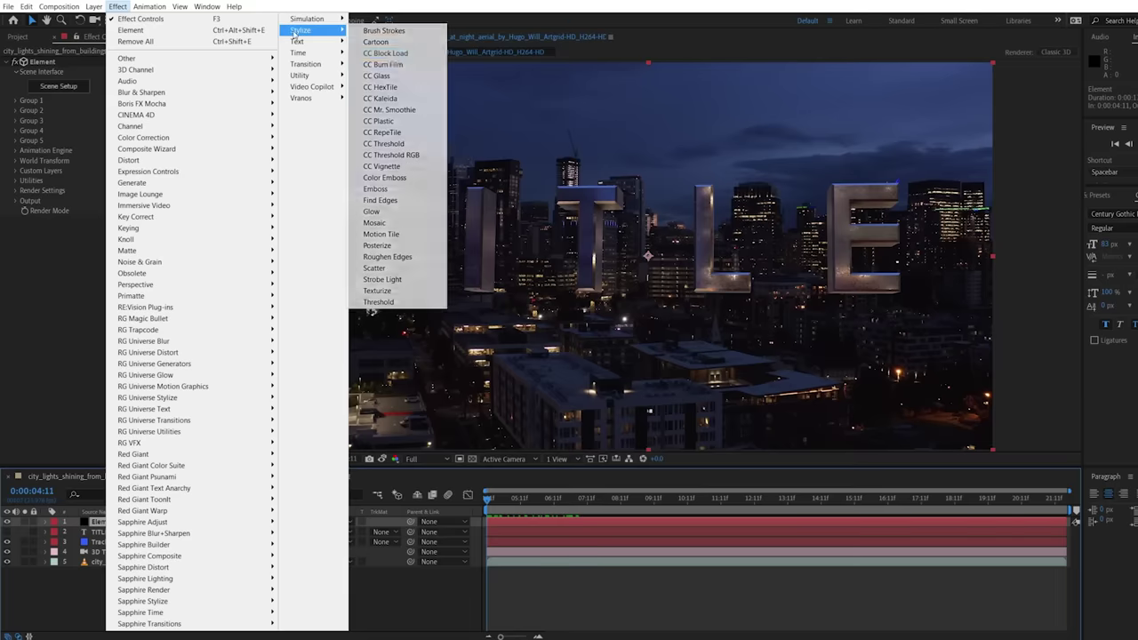
left_click(372, 211)
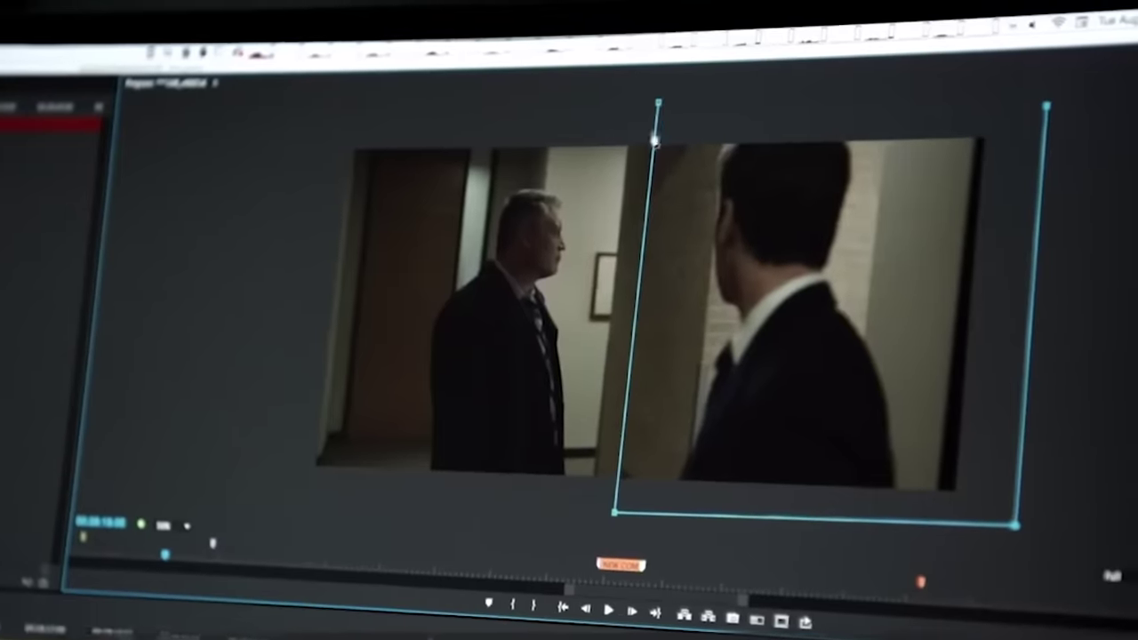
Adjust the box region, then draw a closed opacity pen mask over the couch shot's right side.
left_click(658, 119)
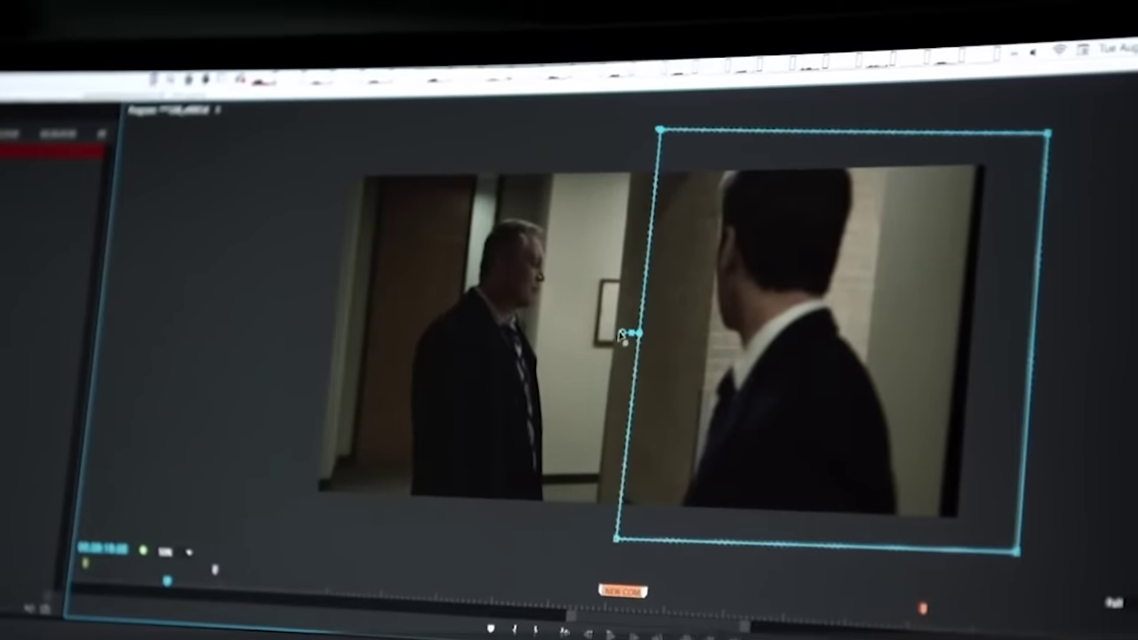
left_click_drag(614, 333, 663, 315)
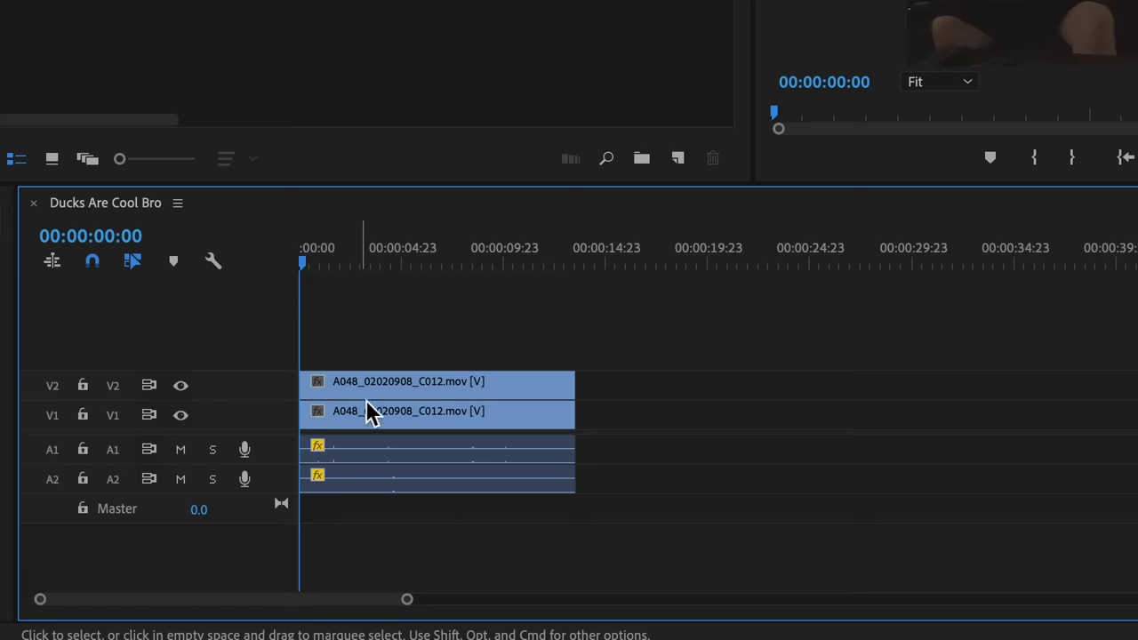
left_click(275, 55)
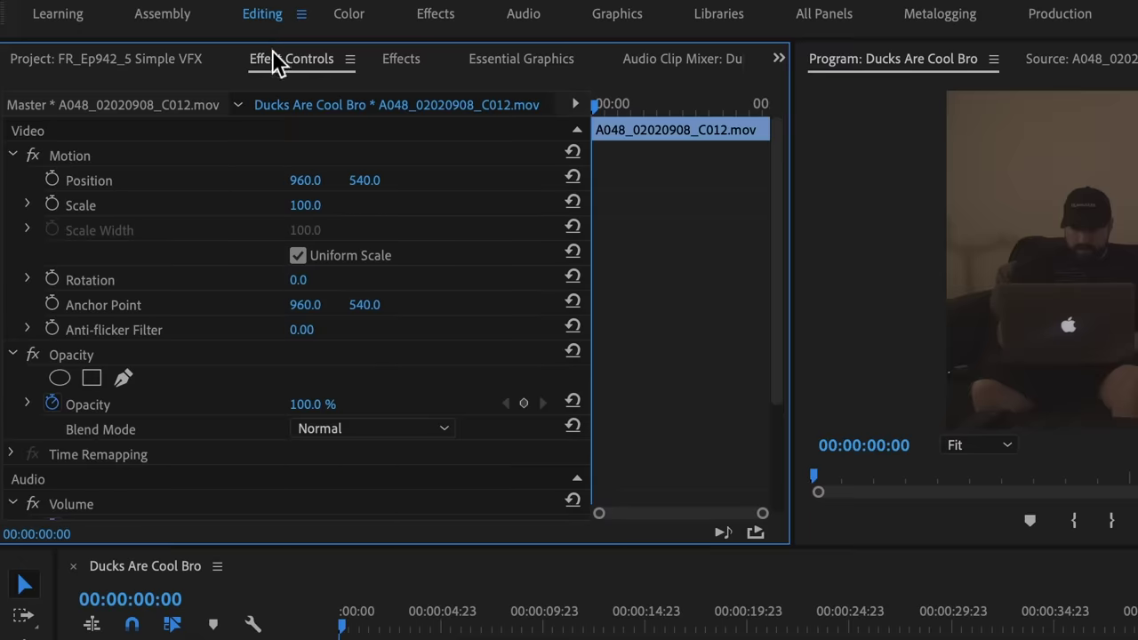
left_click(124, 378)
left_click(1012, 426)
left_click(1020, 97)
left_click(720, 95)
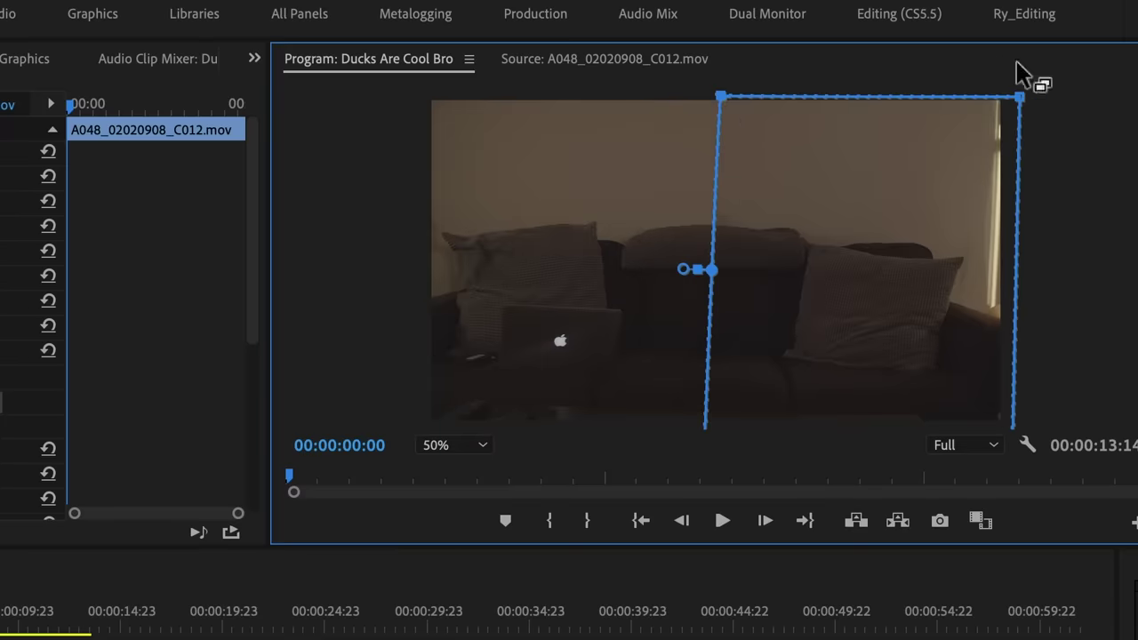